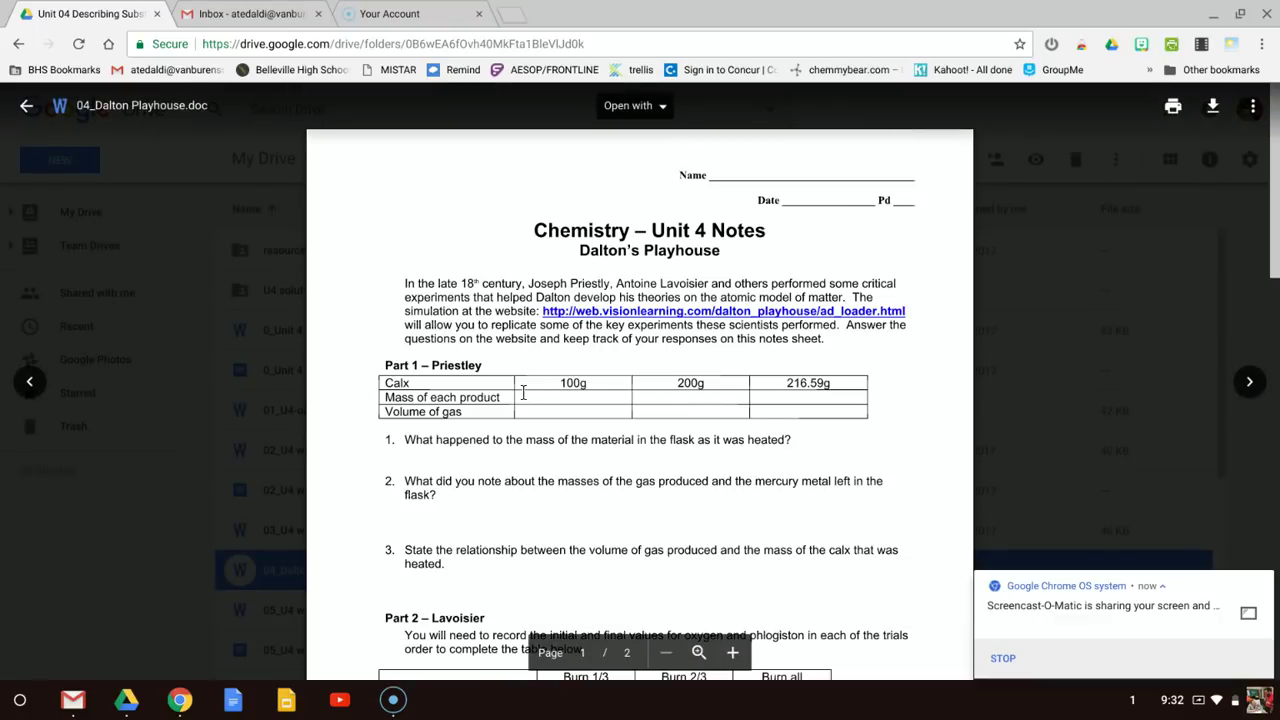
scroll(540, 440, "down", 1)
scroll(540, 457, "down", 4)
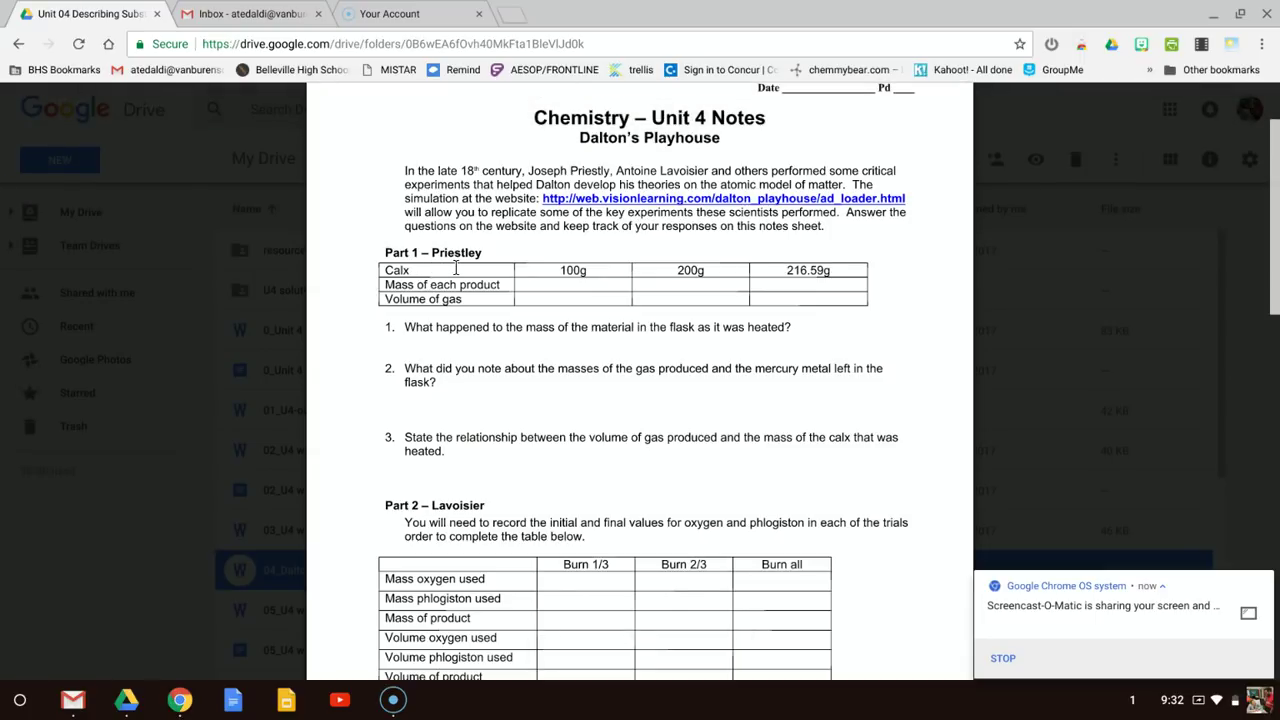
scroll(462, 328, "down", 2)
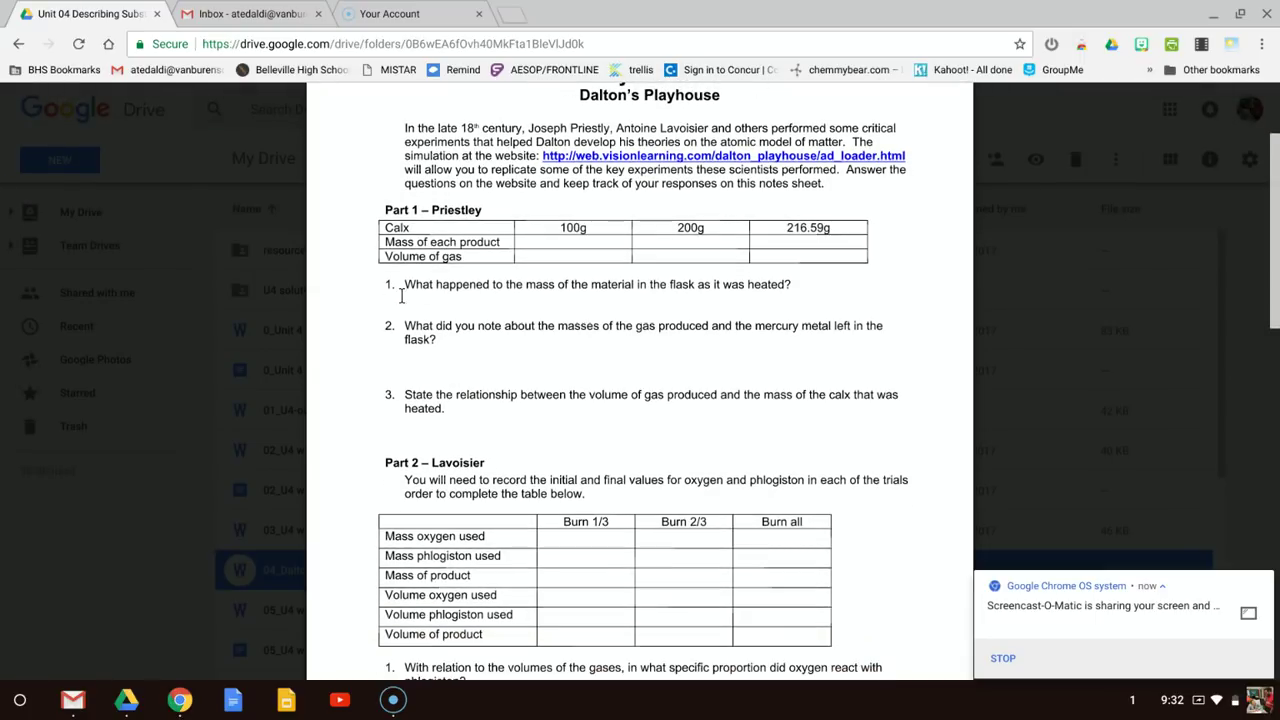
scroll(507, 400, "down", 5)
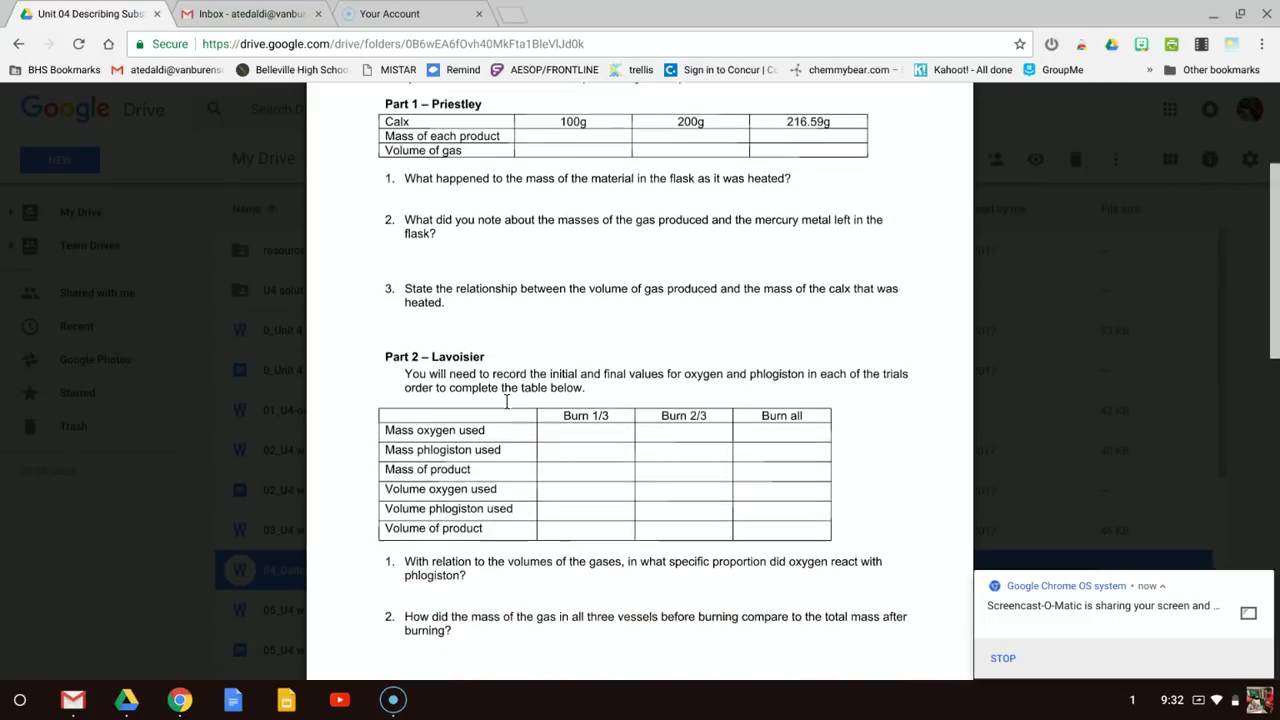
scroll(504, 383, "up", 2)
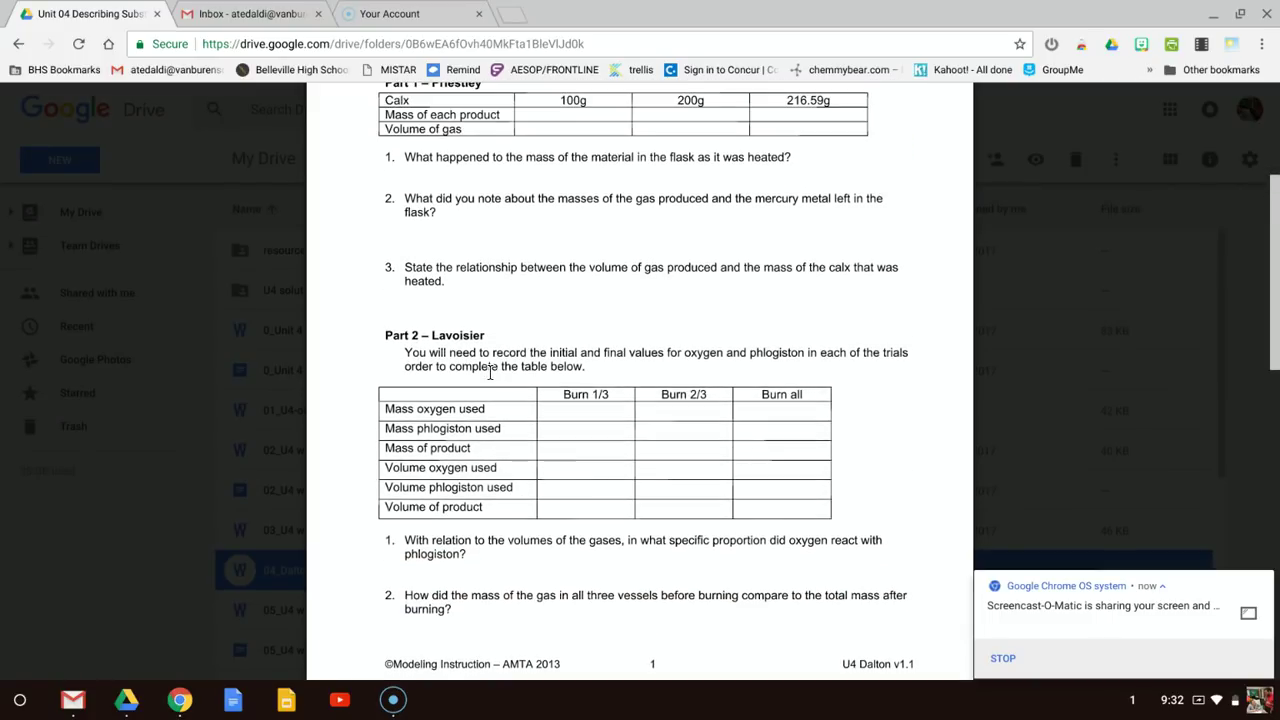
scroll(476, 360, "down", 5)
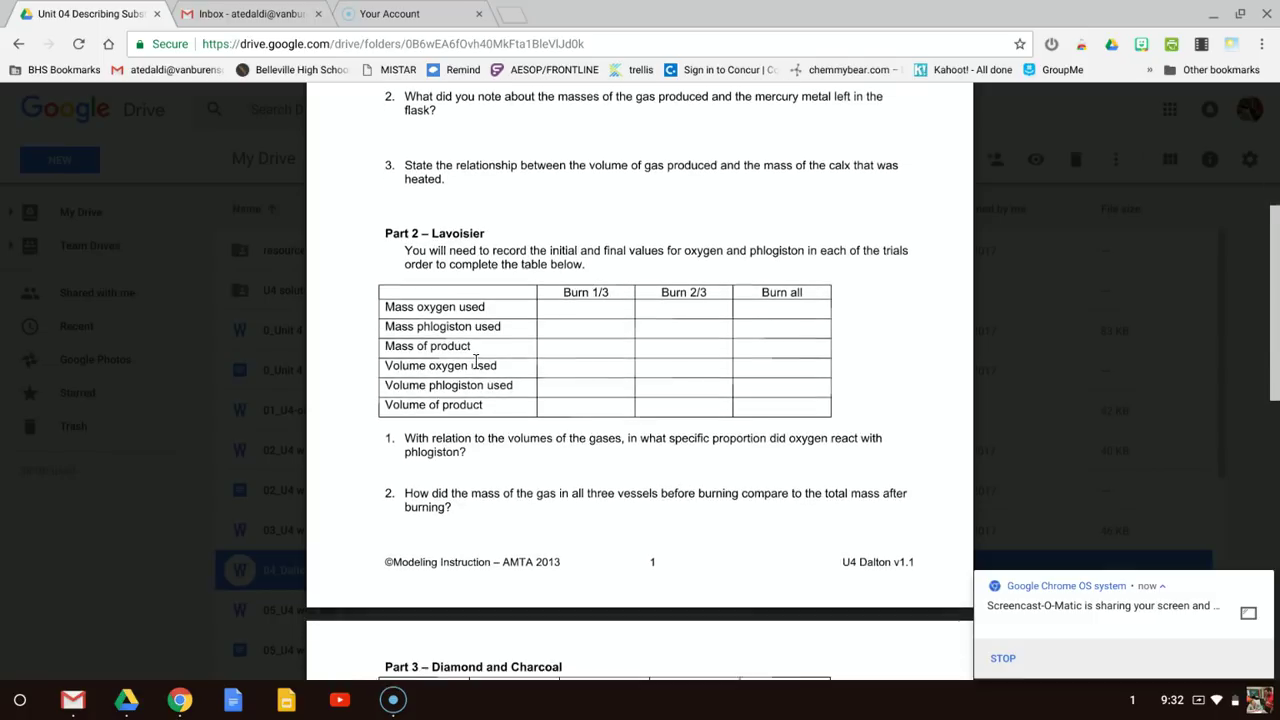
scroll(473, 362, "down", 5)
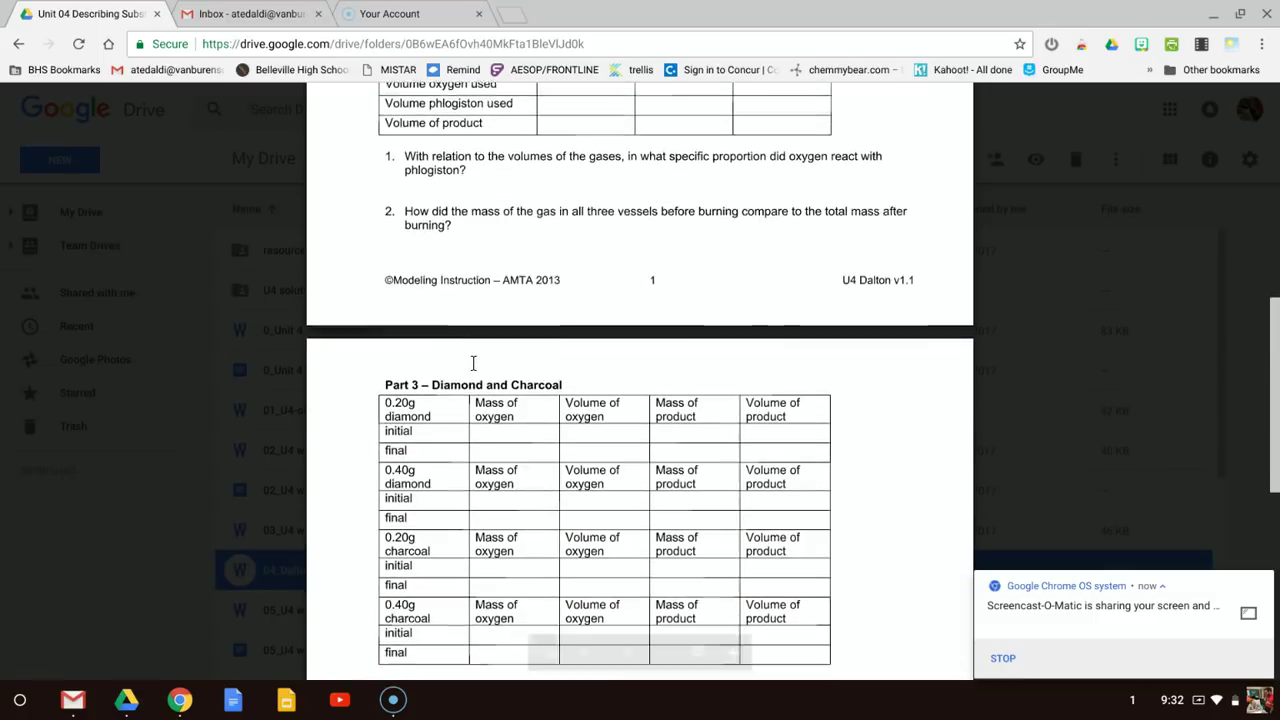
scroll(473, 362, "up", 2)
scroll(473, 362, "down", 1)
scroll(473, 362, "down", 2)
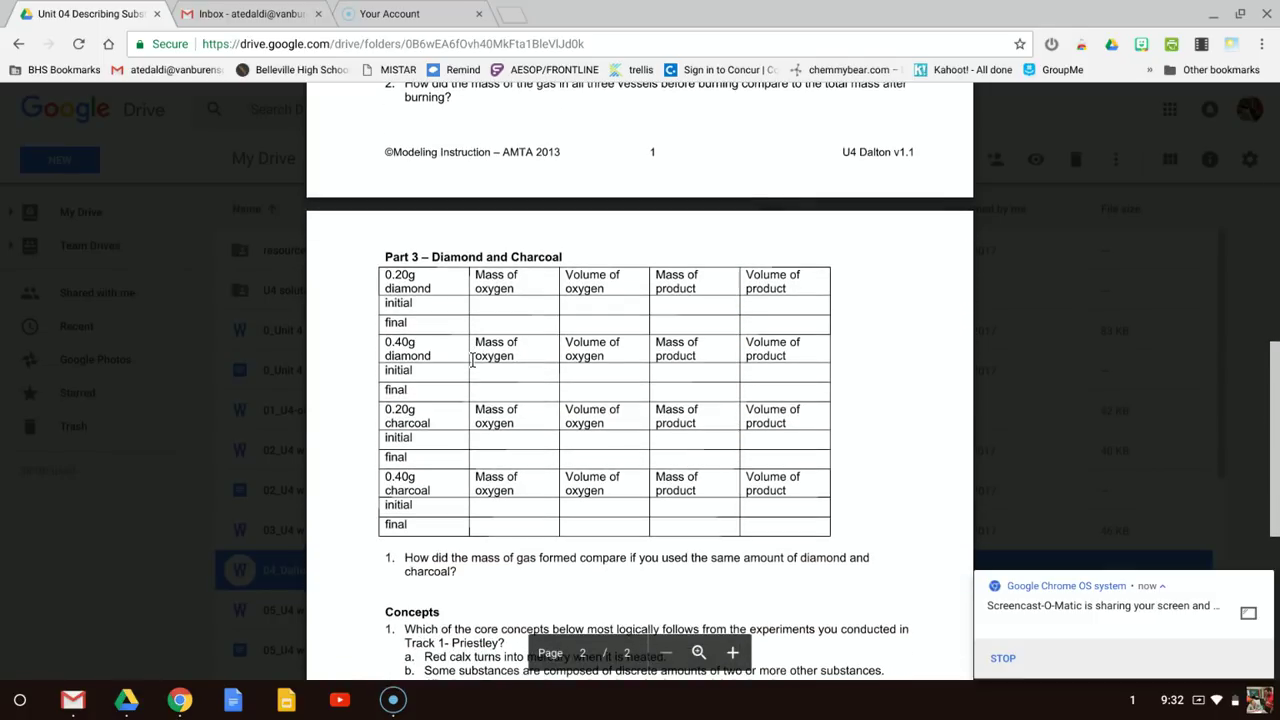
scroll(462, 366, "down", 3)
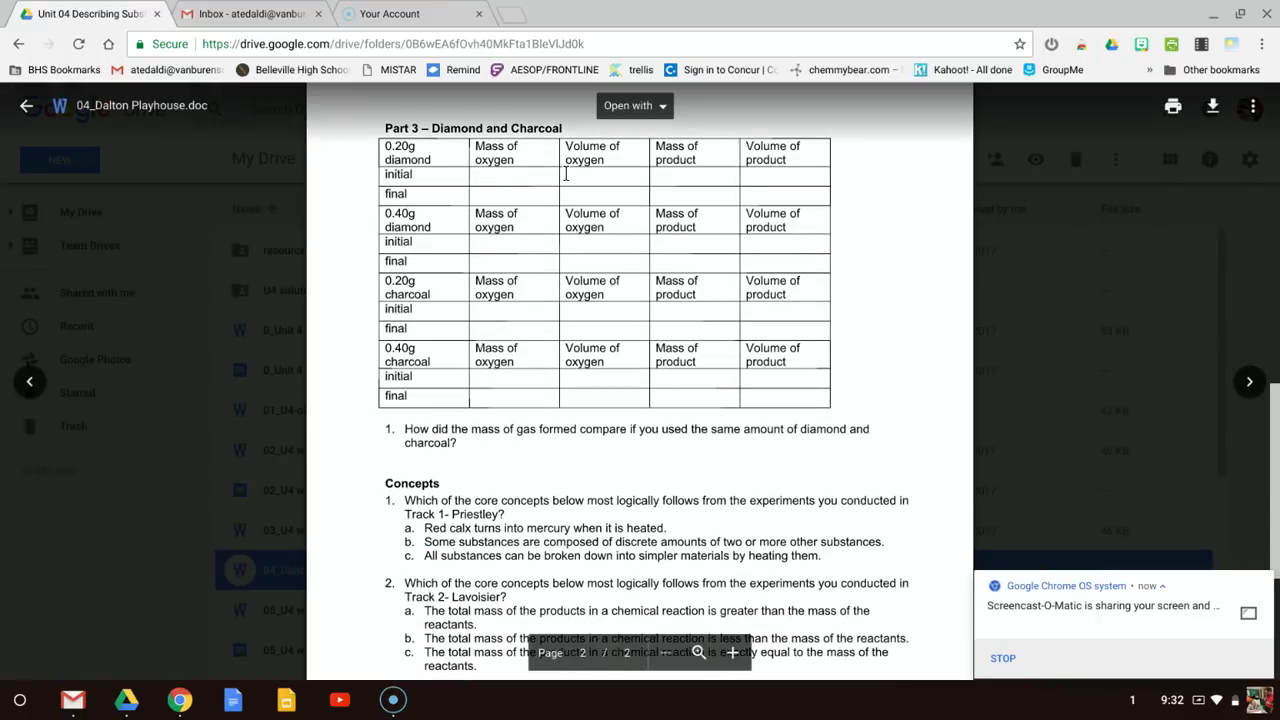
scroll(478, 290, "up", 10)
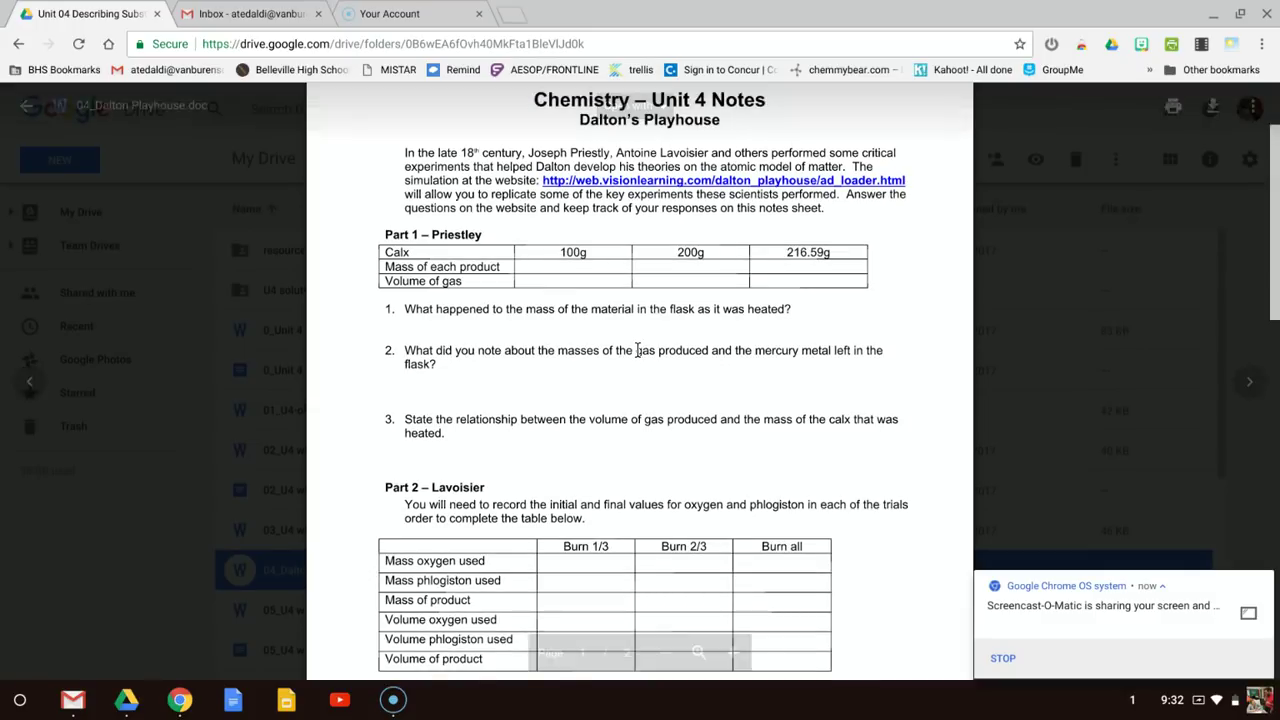
scroll(637, 350, "down", 12)
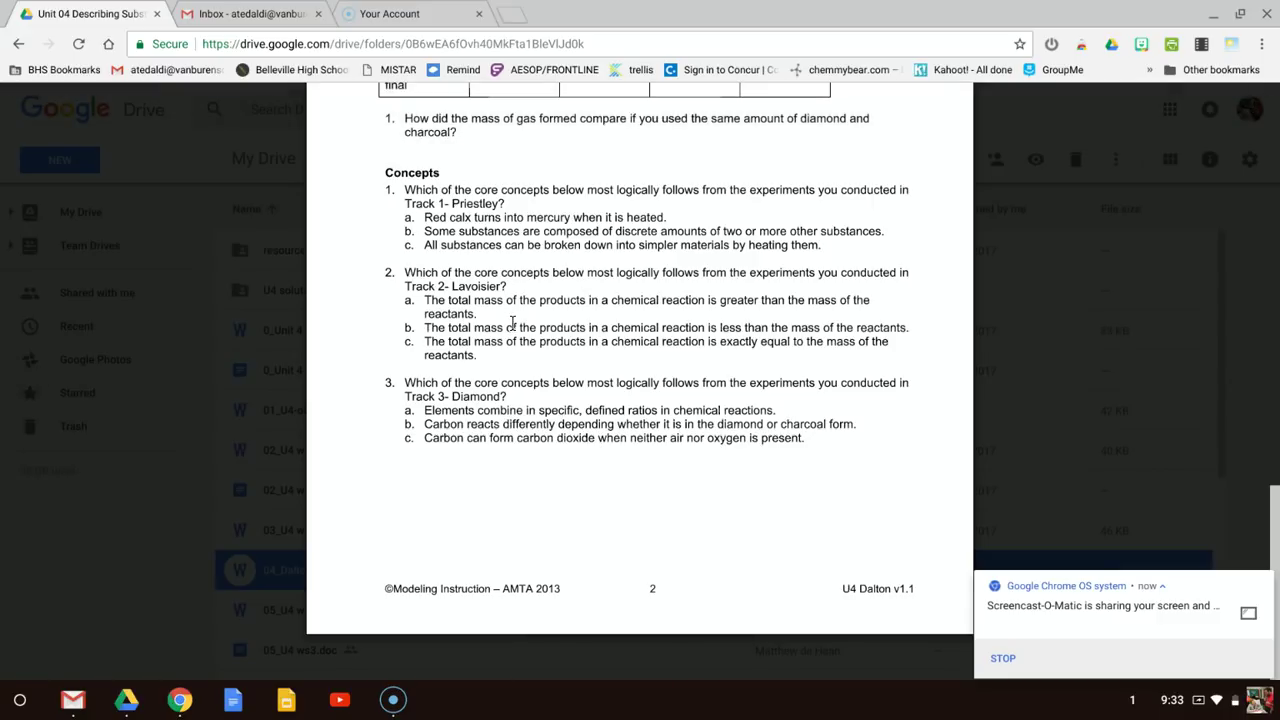
scroll(512, 322, "up", 12)
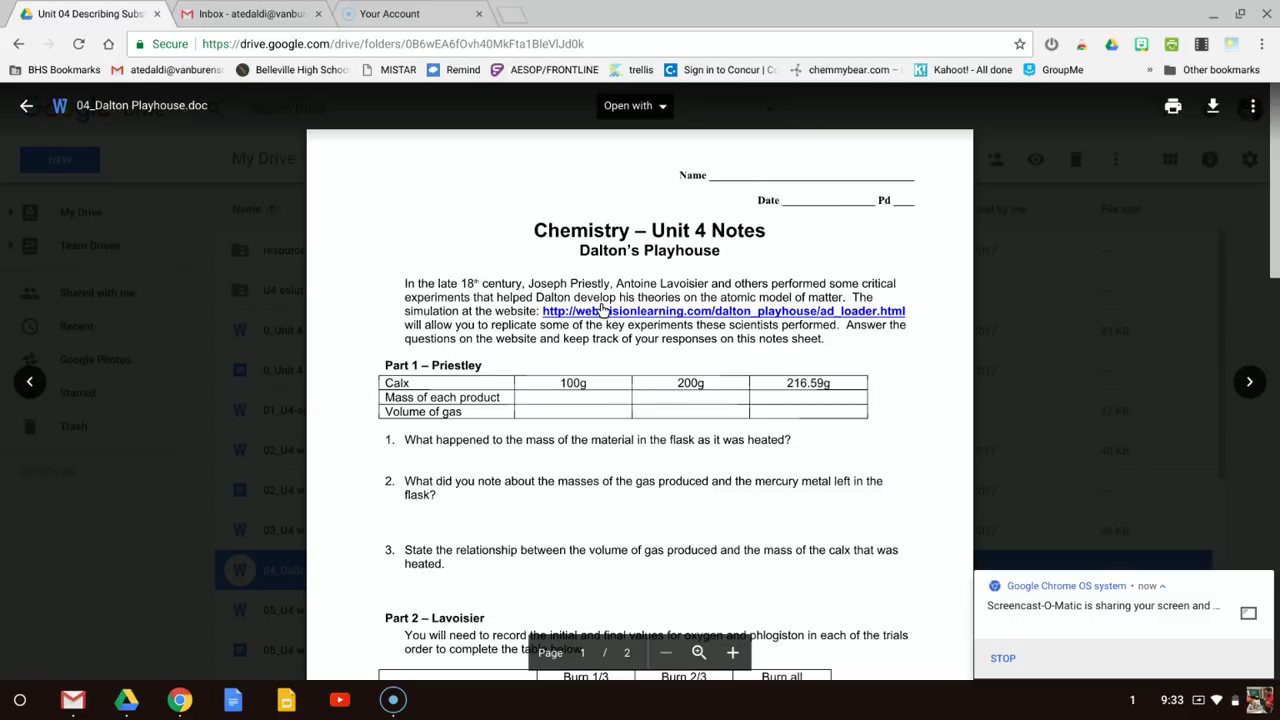
Open Dalton's Playhouse from the notes link, replace the Your Name placeholder and submit a name.
left_click(606, 312)
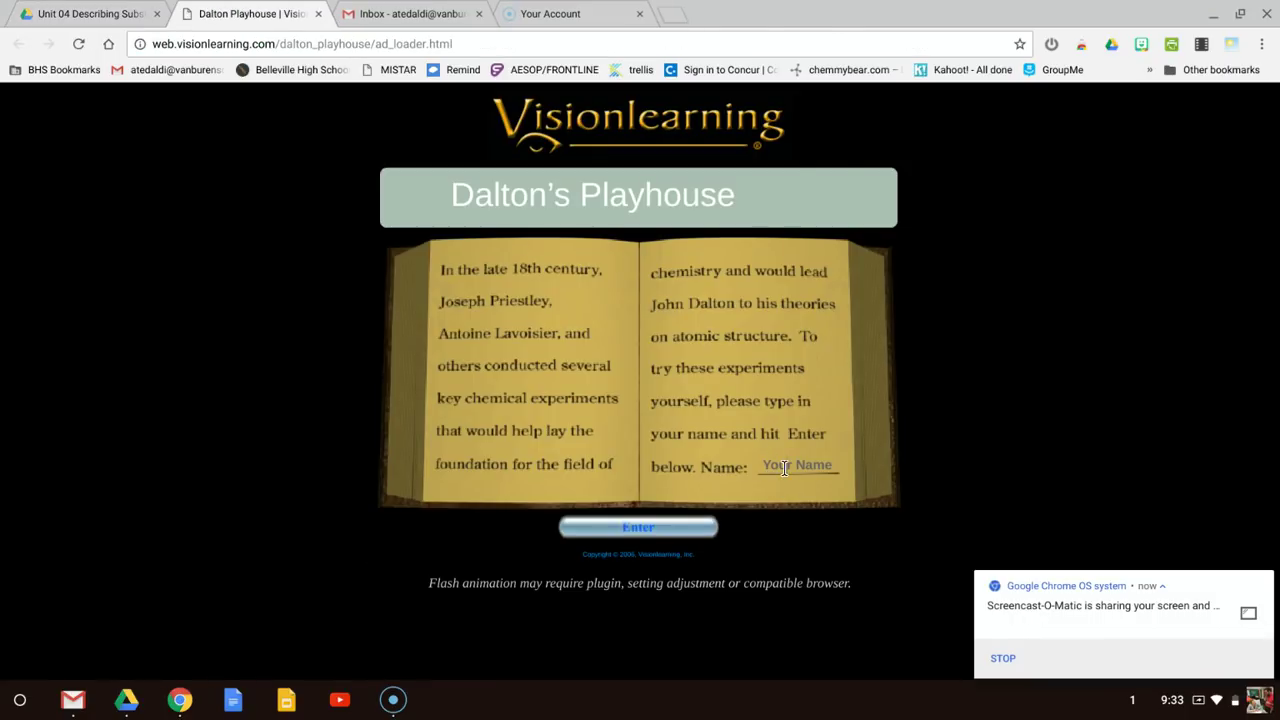
left_click_drag(760, 466, 871, 469)
key("BackSpace")
left_click(650, 528)
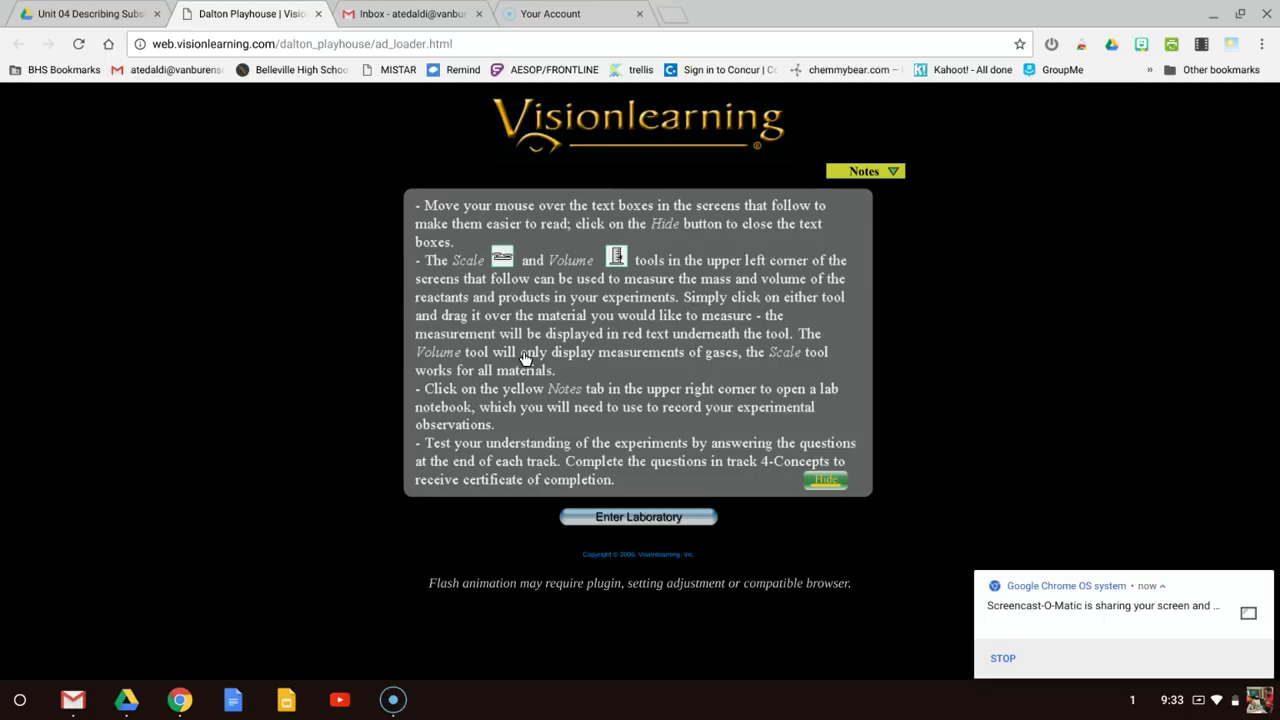
Enter the laboratory and start the 1-Priestley track.
left_click(633, 518)
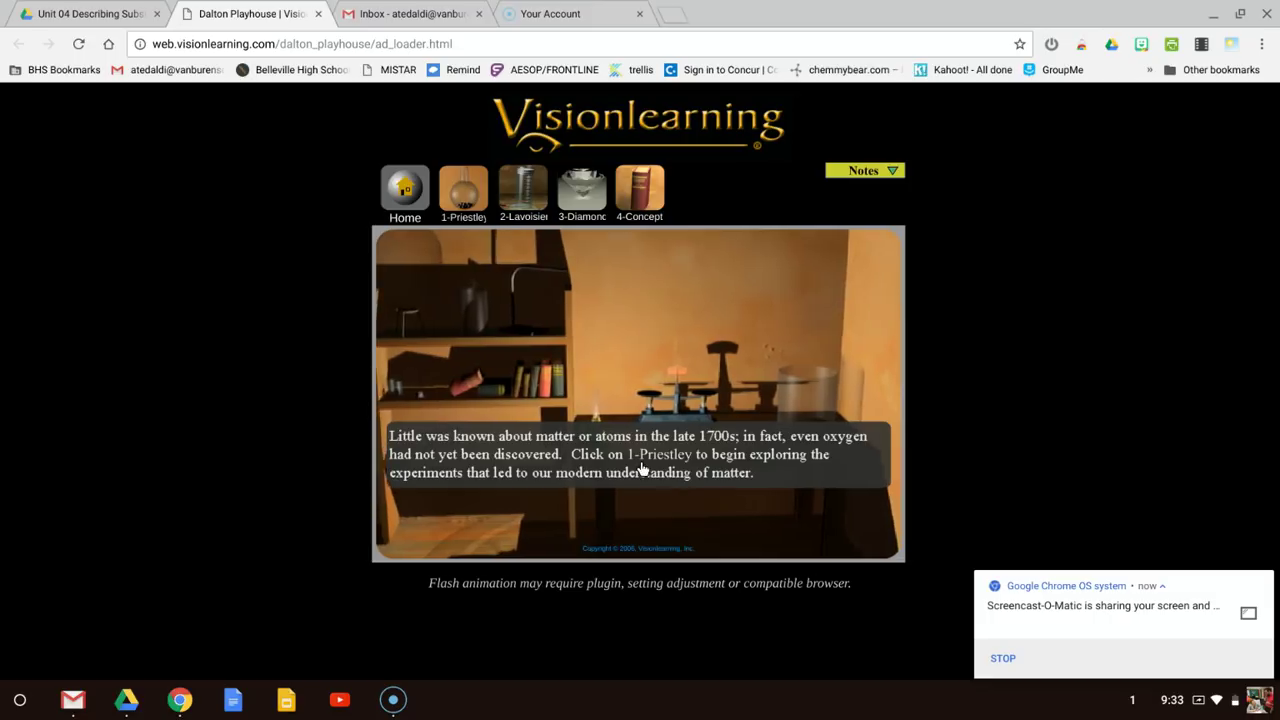
left_click(473, 192)
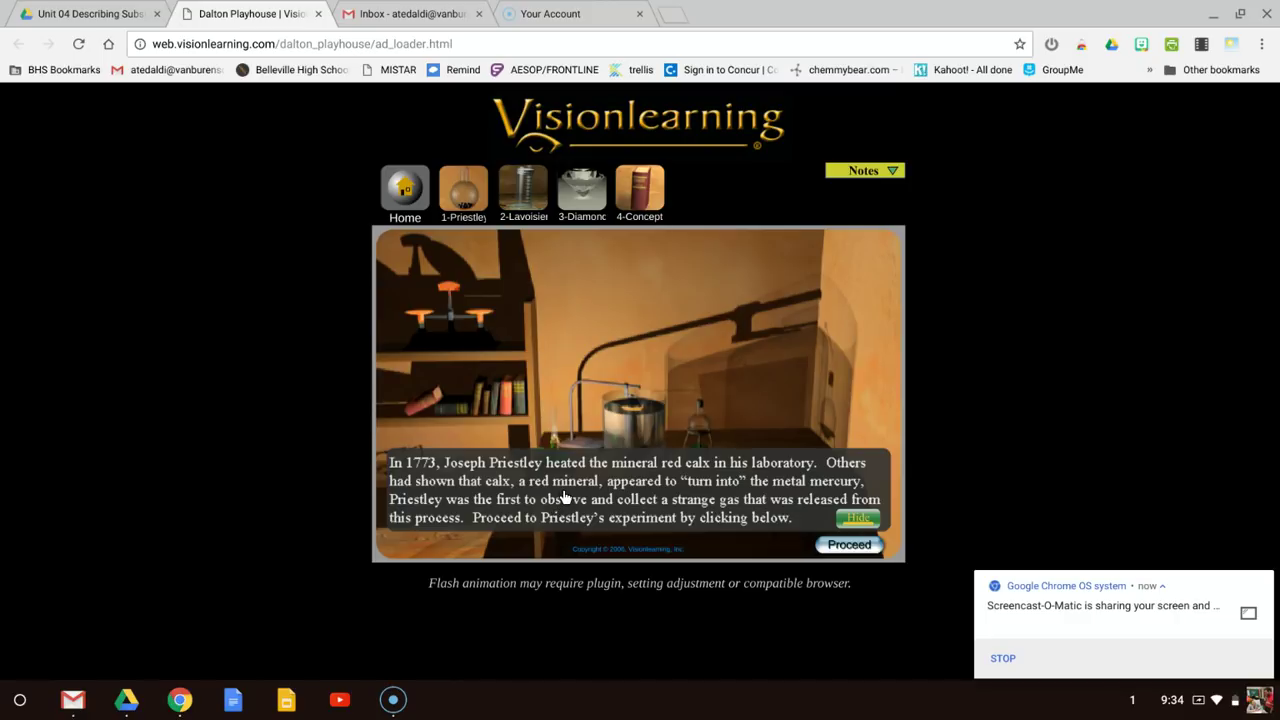
Dismiss the intro caption, proceed to Priestley's experiment and hide its instructions.
left_click(858, 518)
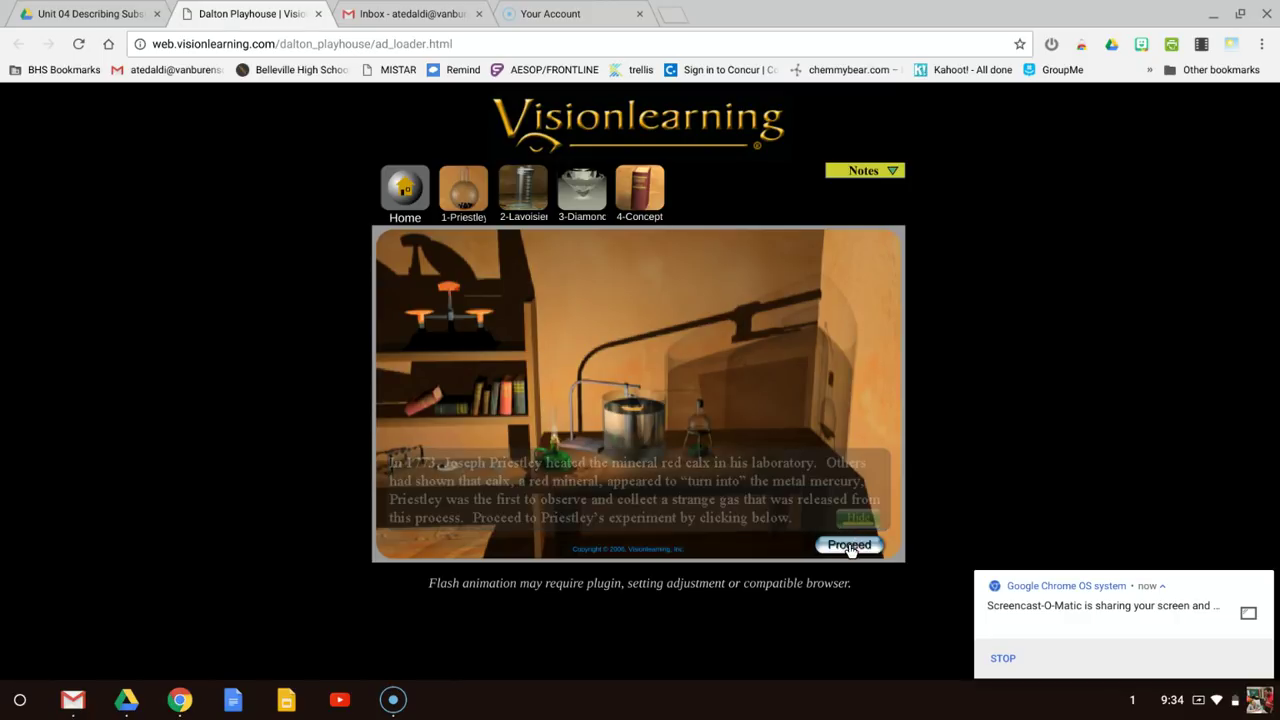
left_click(849, 545)
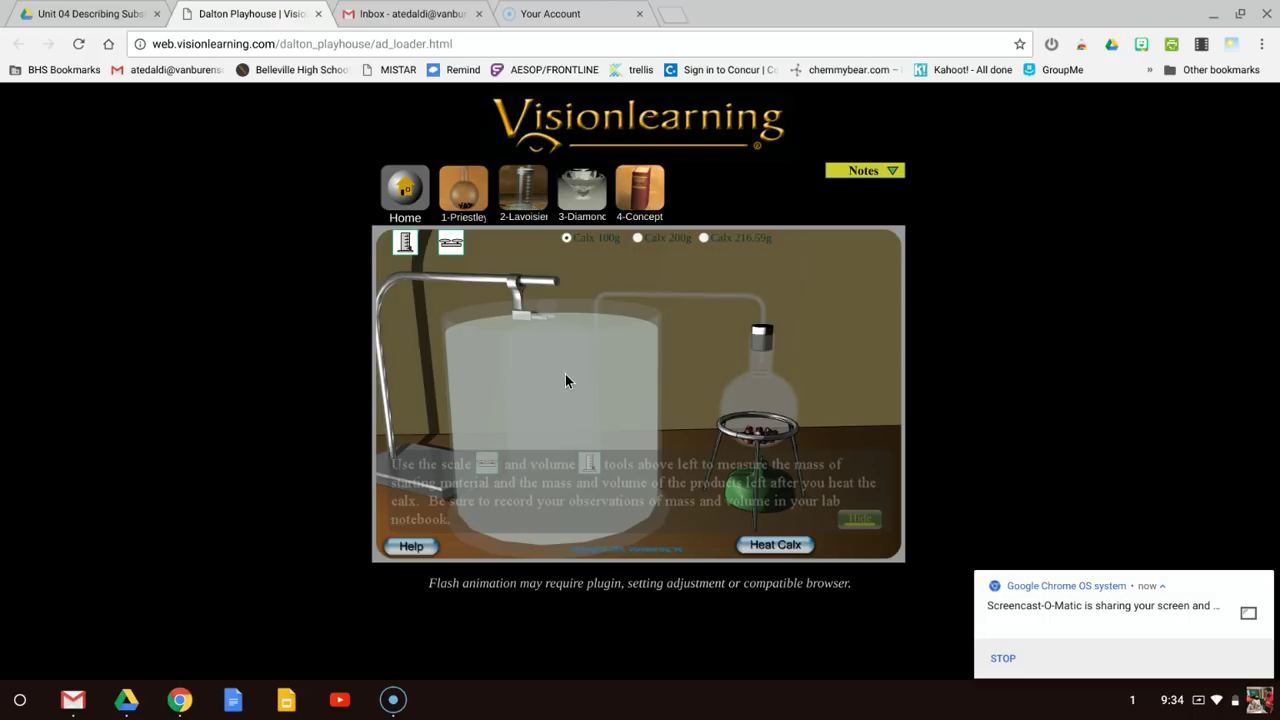
left_click(858, 519)
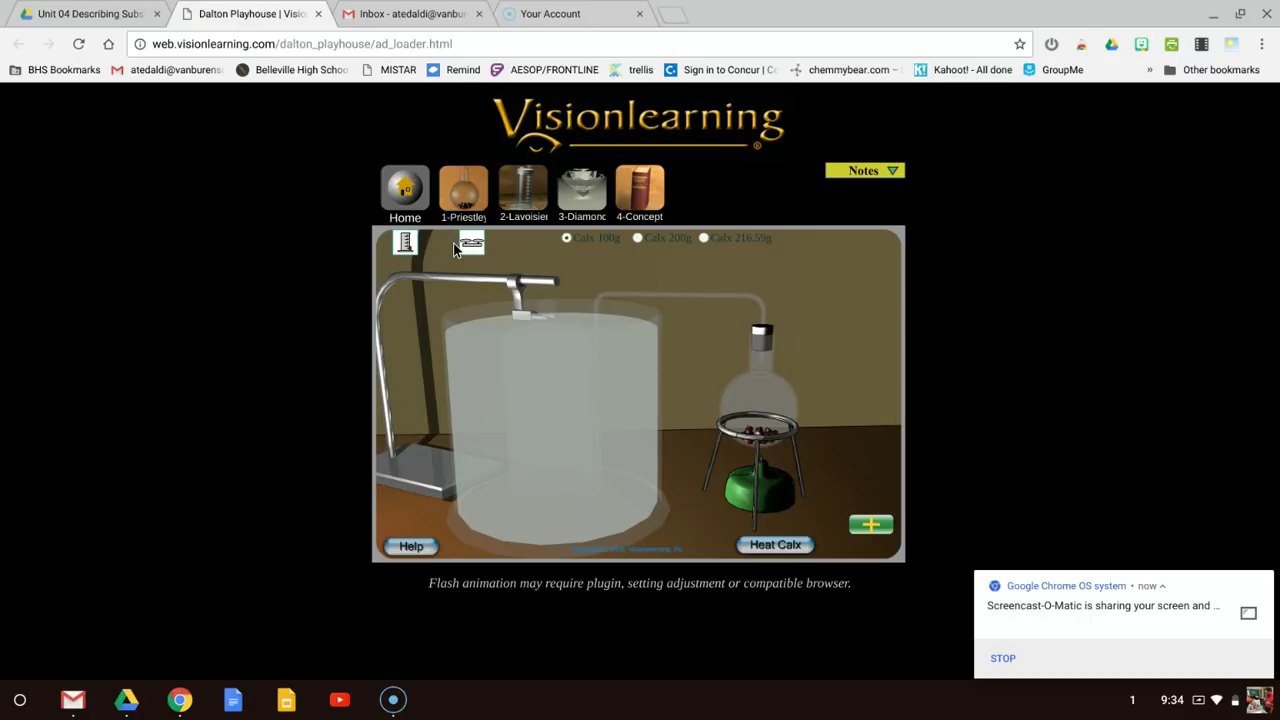
Try the Scale on the calx at the burner stand, then the Volume tool, both reading zero.
left_click_drag(474, 268, 757, 446)
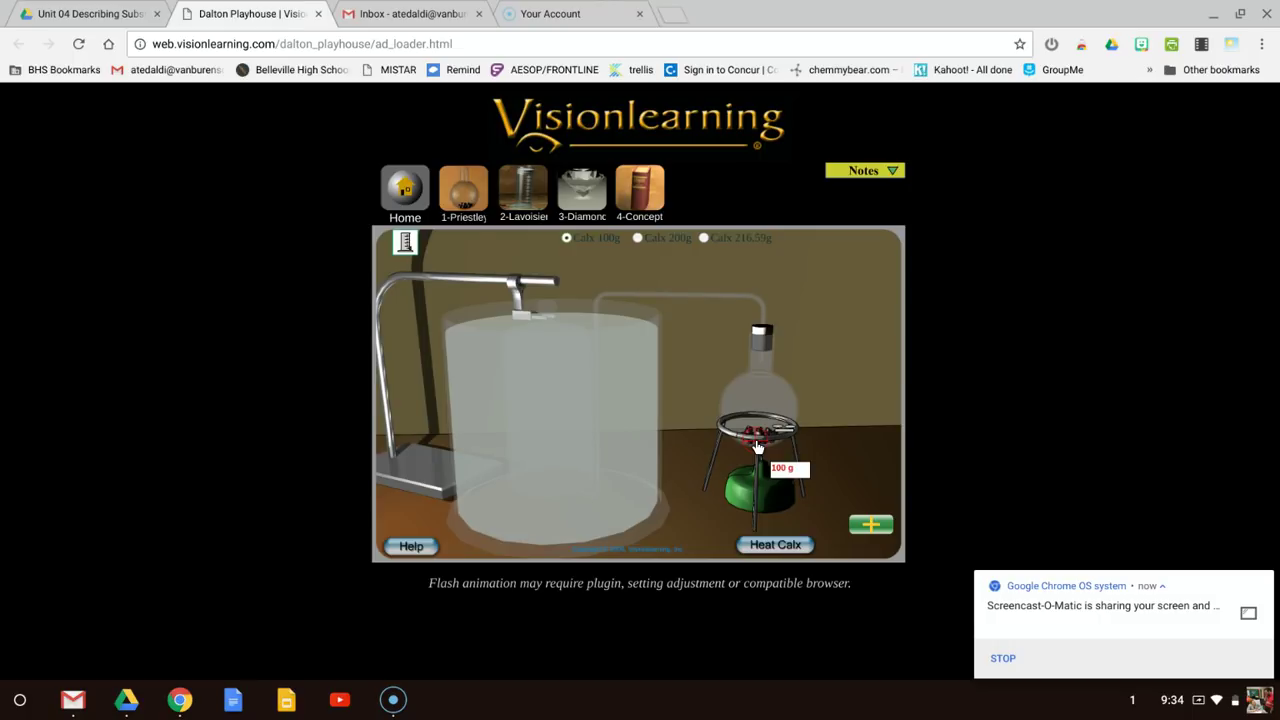
left_click_drag(757, 446, 526, 282)
left_click_drag(404, 243, 576, 371)
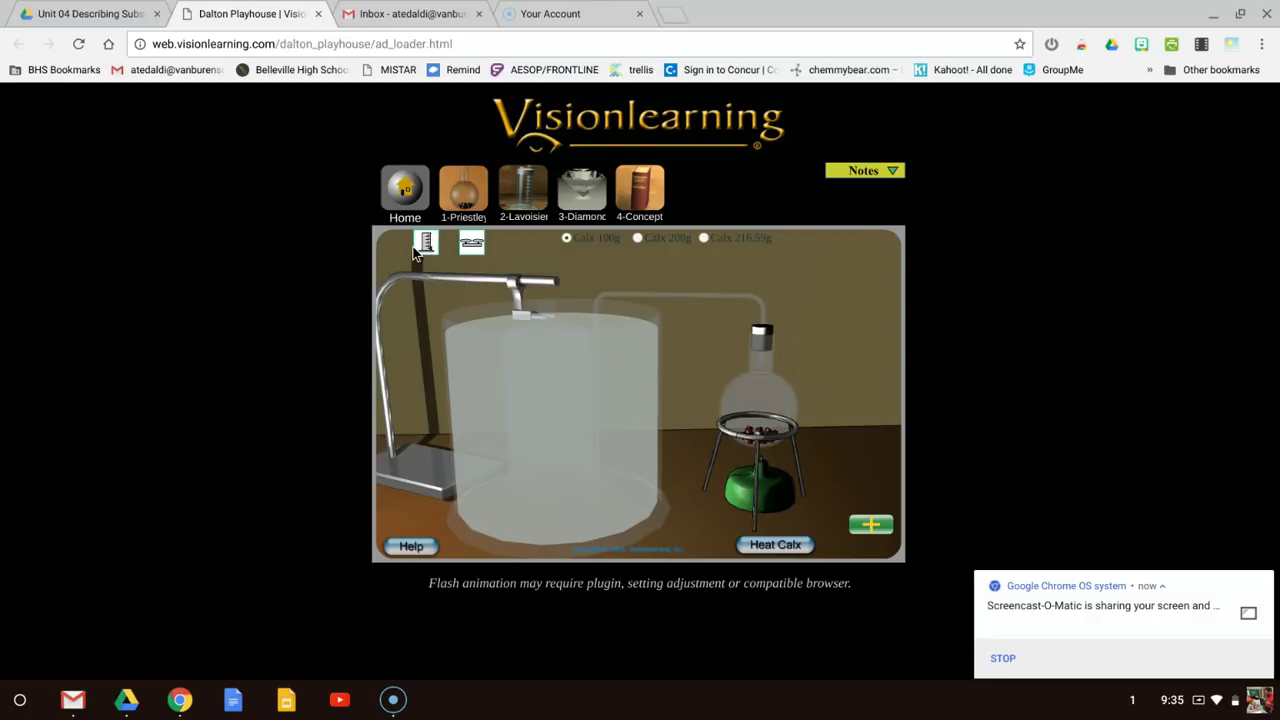
Heat the 100 g calx and weigh the gas collected in the bell jar at 7.39 g.
left_click(776, 545)
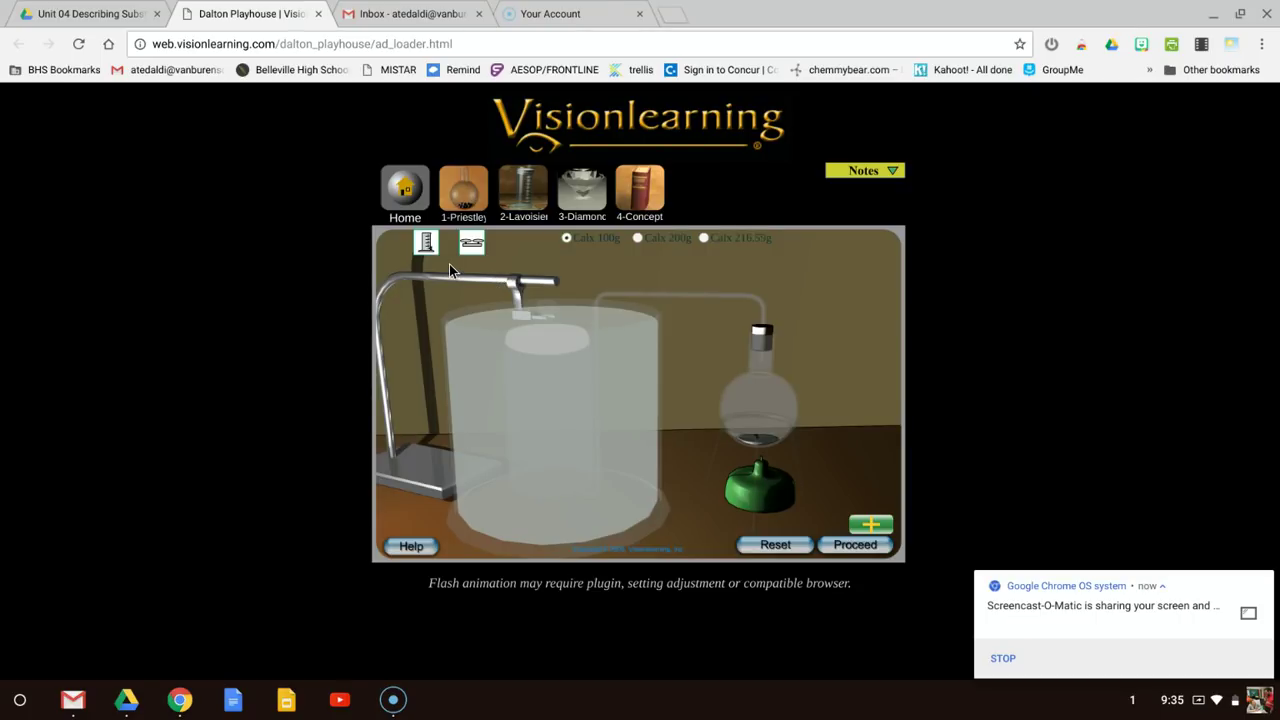
left_click_drag(471, 243, 530, 352)
left_click_drag(529, 350, 770, 421)
left_click_drag(770, 421, 755, 437)
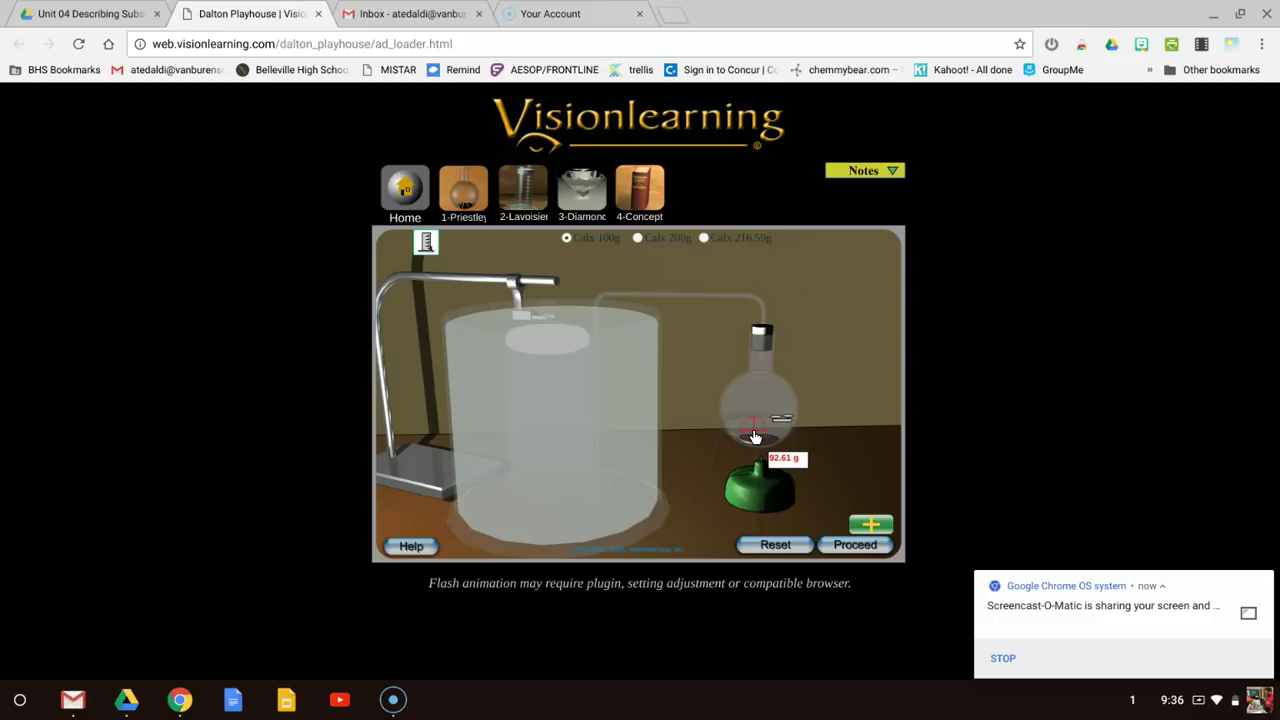
left_click_drag(755, 437, 535, 343)
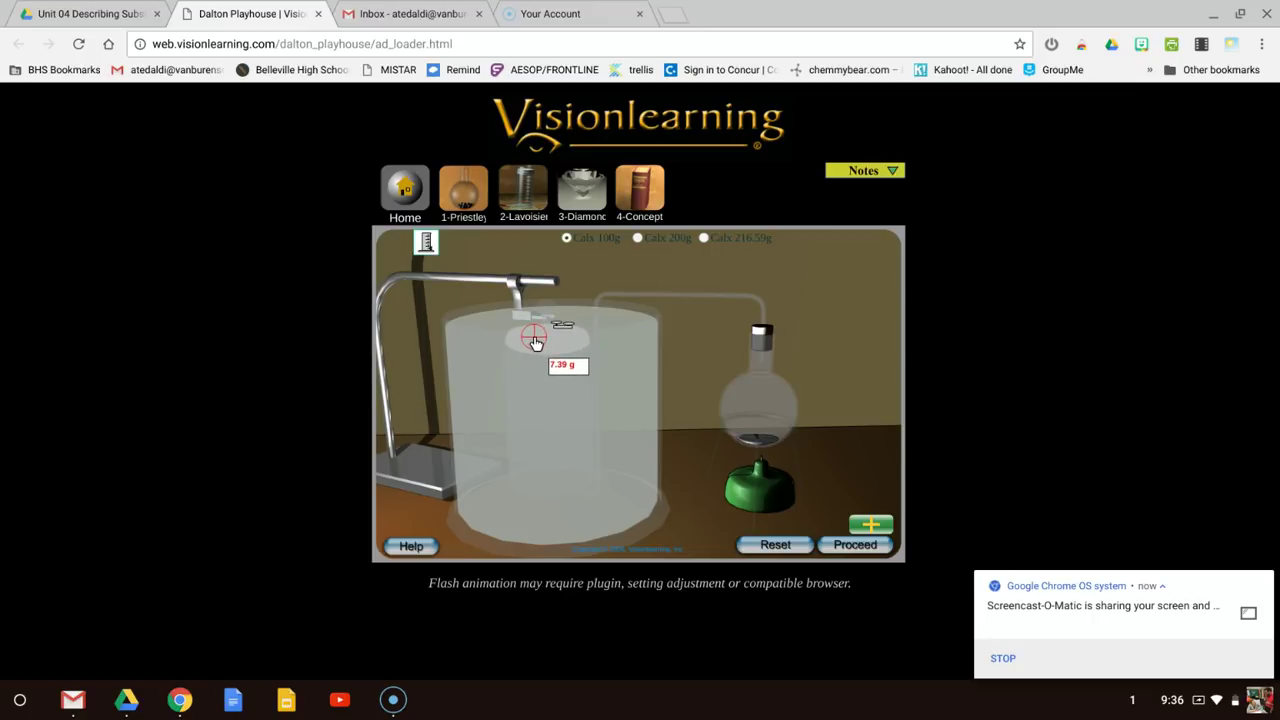
left_click_drag(535, 343, 553, 353)
left_click_drag(553, 353, 548, 349)
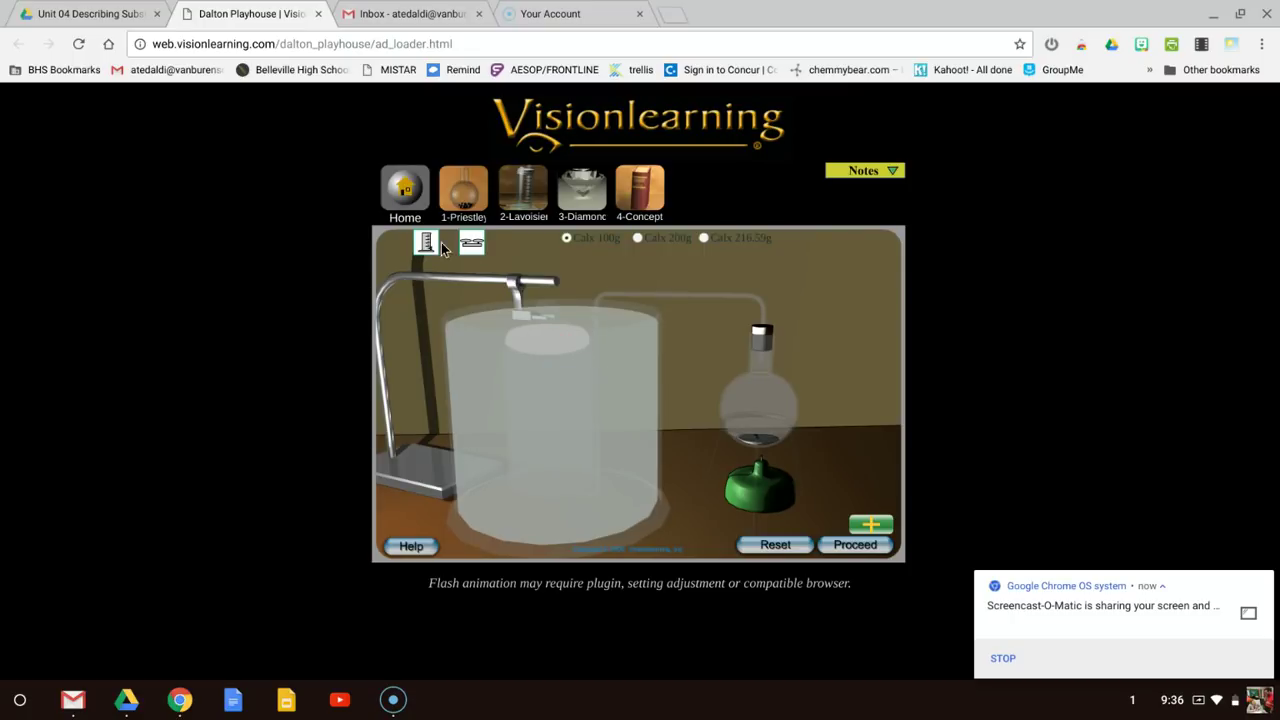
Measure the bell-jar gas volume with the graduated cylinder: 5.171 L.
left_click_drag(427, 242, 557, 354)
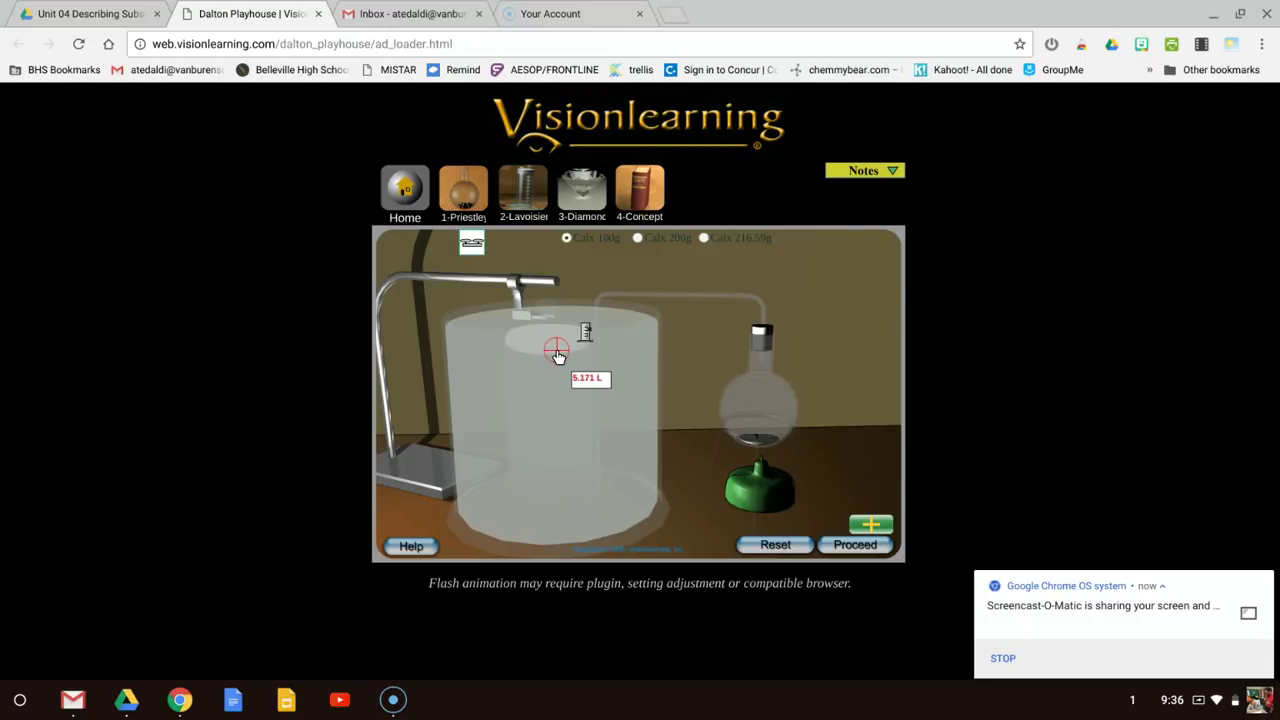
mouse_move(558, 356)
left_mouse_down()
mouse_move(611, 423)
mouse_move(766, 409)
mouse_move(756, 372)
mouse_move(538, 345)
left_mouse_up()
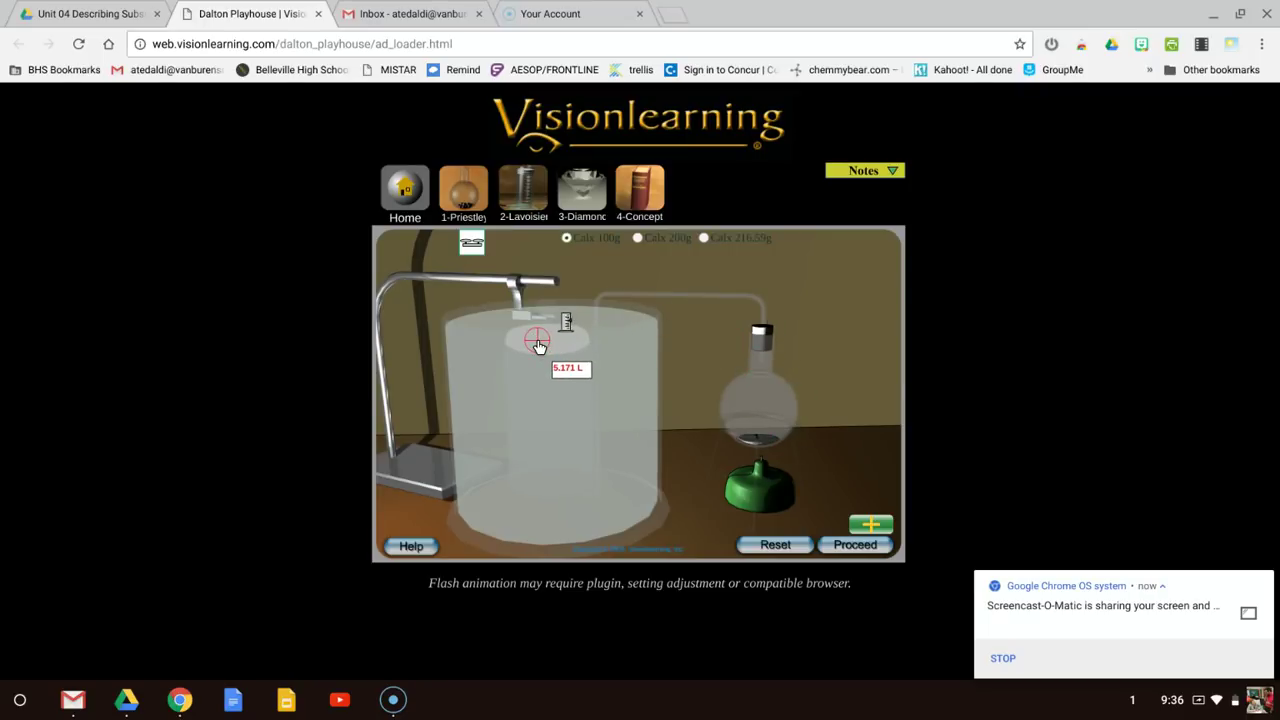
left_click_drag(538, 345, 537, 346)
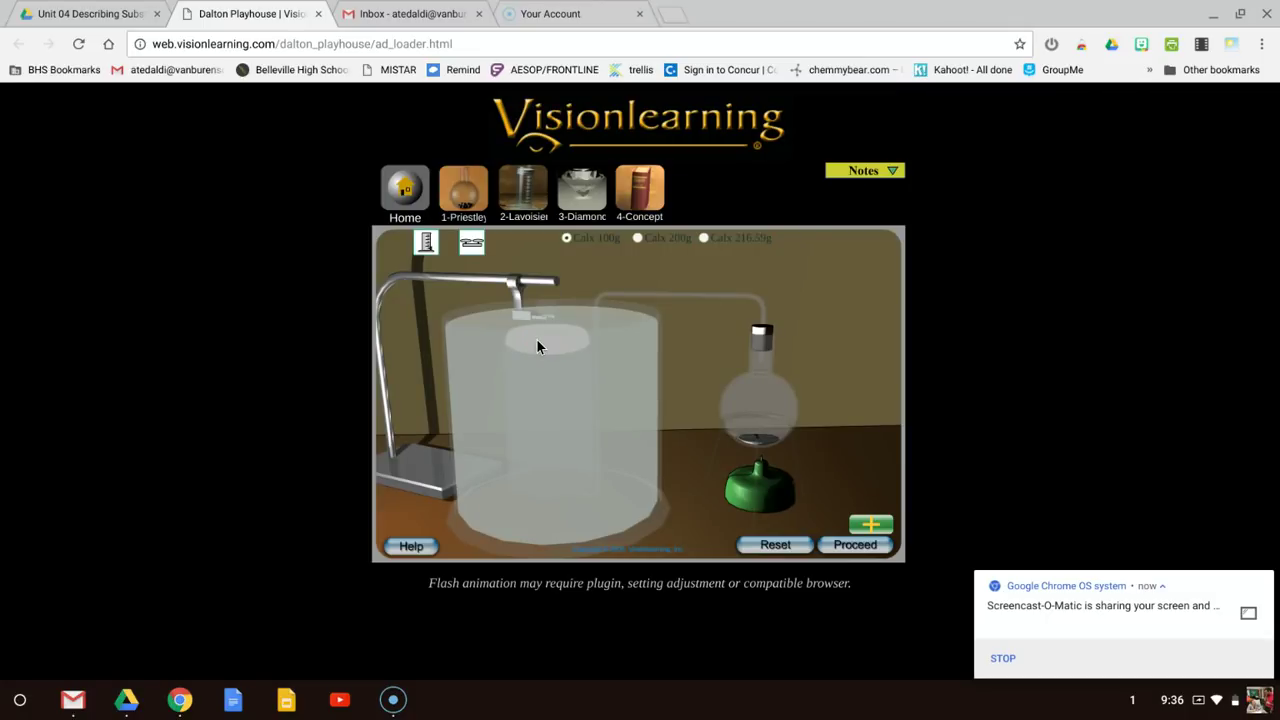
Load the 200 g calx sample, weigh it in the flask and heat it.
left_click(637, 236)
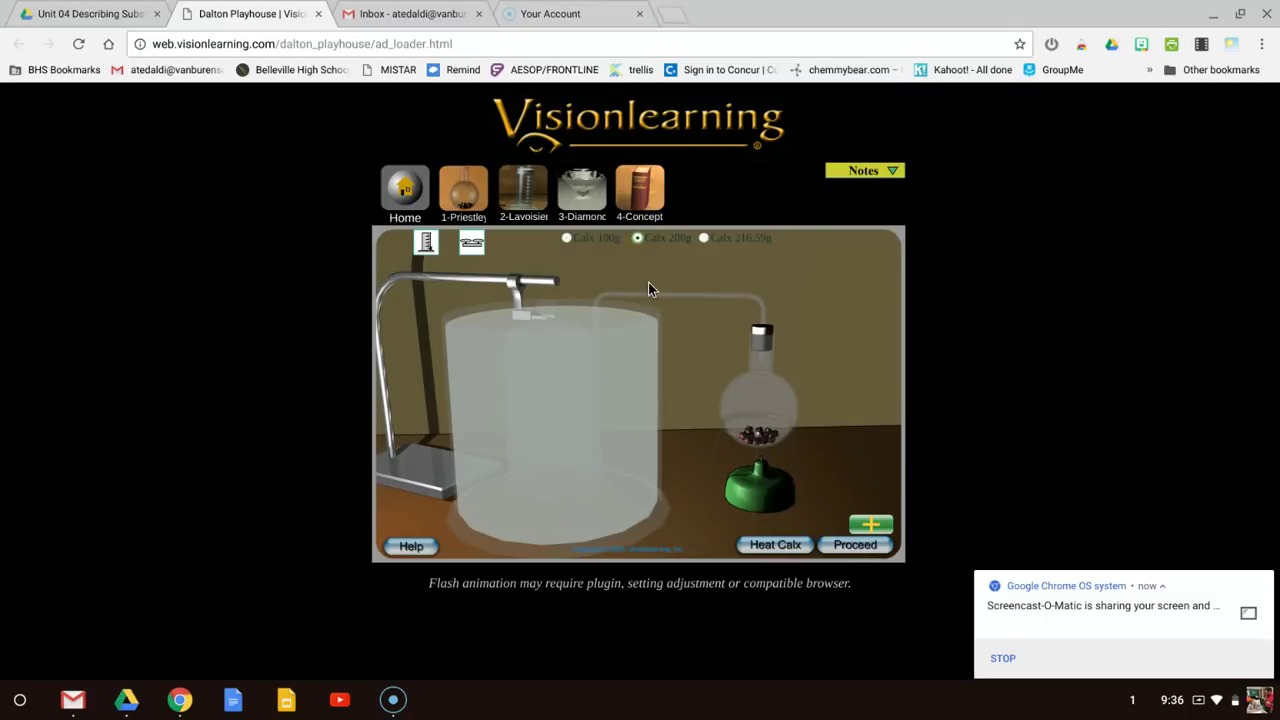
left_click_drag(485, 254, 547, 348)
left_click(756, 541)
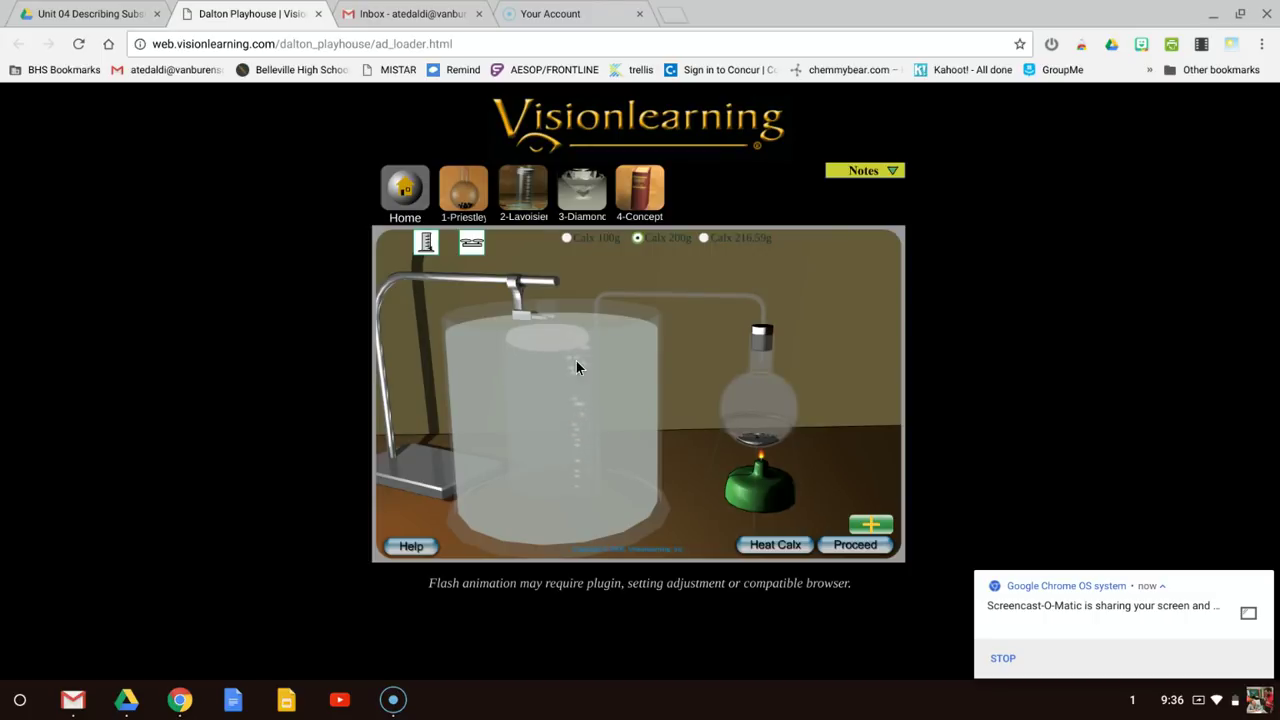
Weigh 185.22 g left in the flask and 14.78 g of gas, then view the notes sheet.
left_click_drag(470, 253, 551, 344)
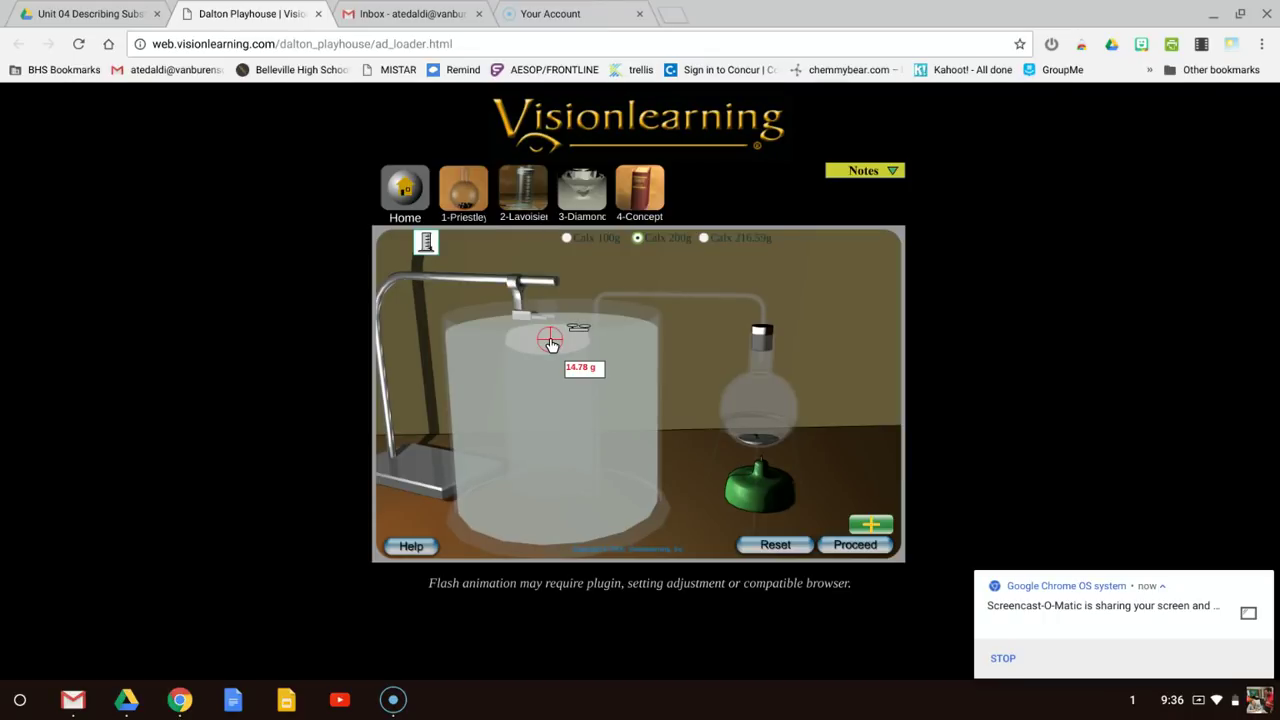
mouse_move(551, 343)
left_mouse_down()
mouse_move(530, 350)
mouse_move(545, 325)
mouse_move(573, 357)
mouse_move(562, 359)
left_mouse_up()
left_click_drag(561, 357, 533, 344)
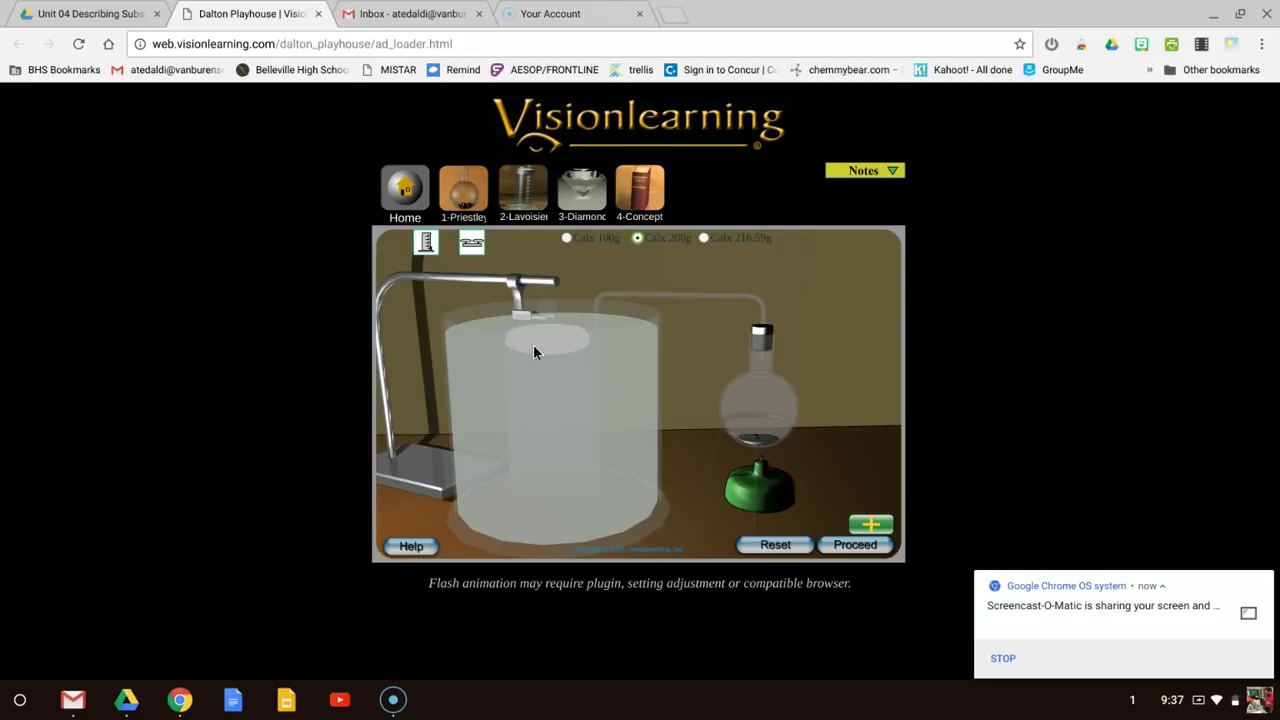
left_click(100, 14)
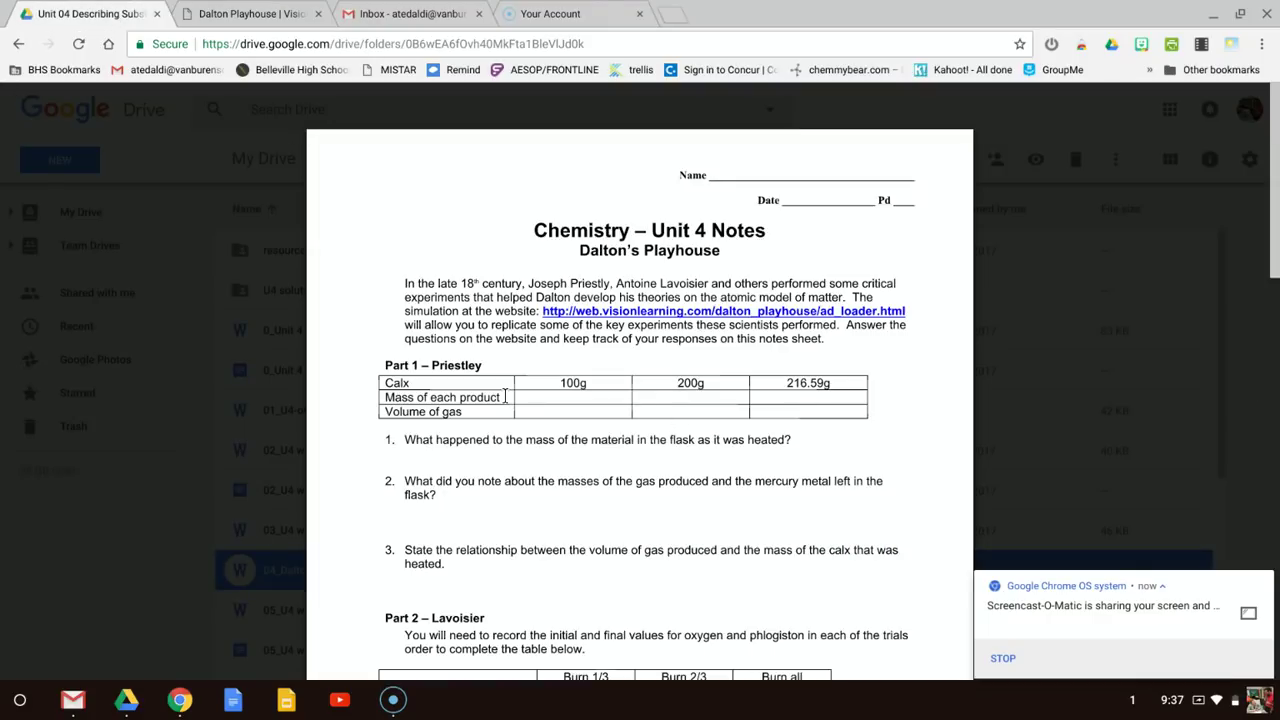
Back in the simulation, measure the 200 g run's bell-jar gas volume at 10.34 L.
left_click(290, 14)
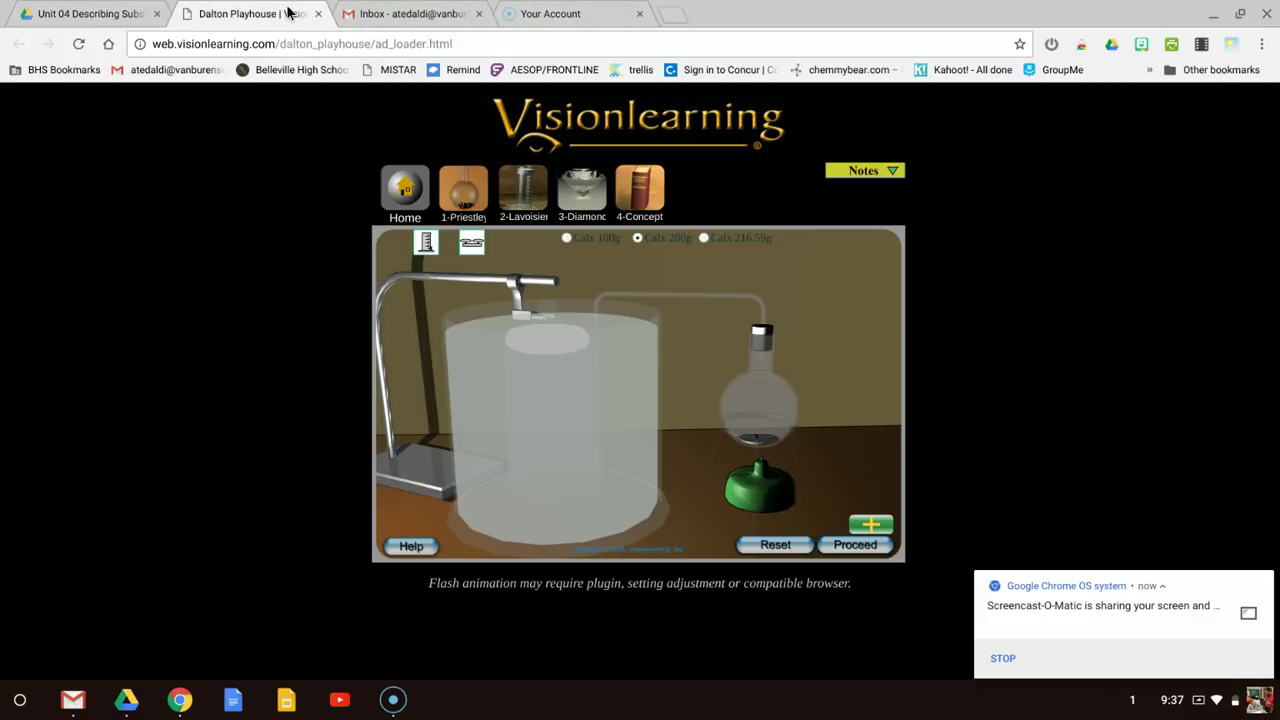
left_click_drag(475, 258, 546, 354)
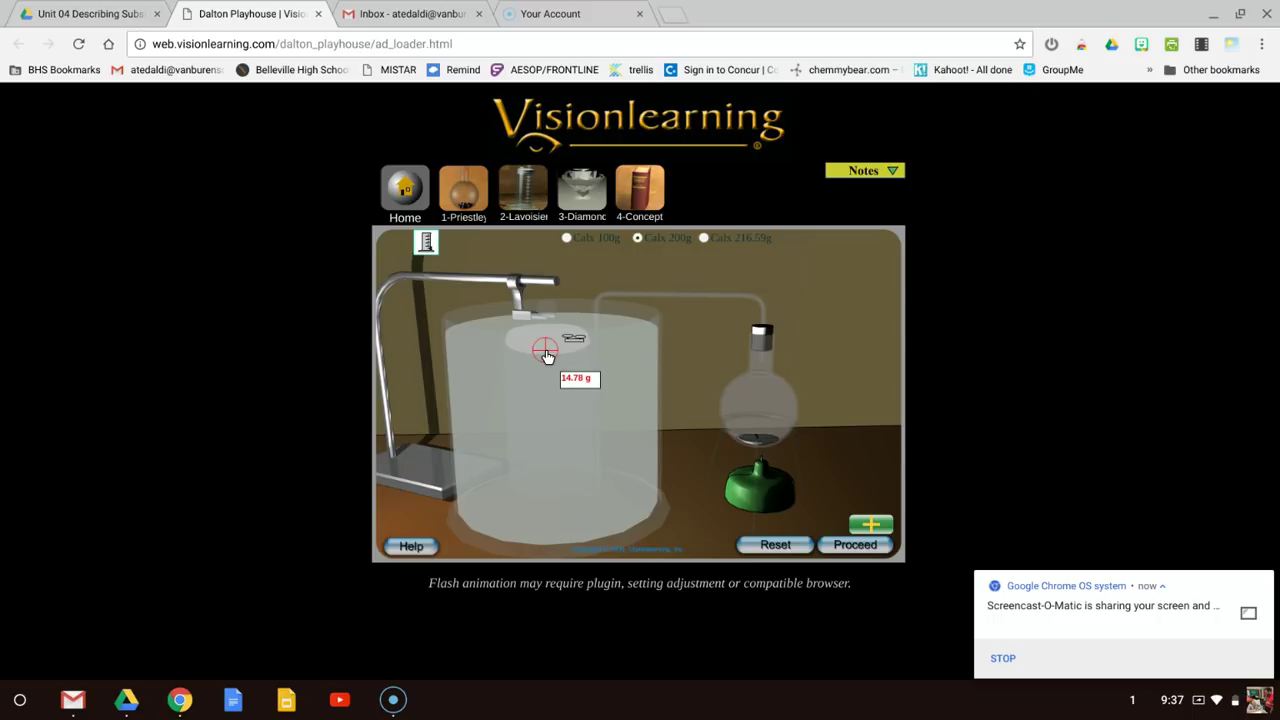
left_click_drag(425, 243, 561, 348)
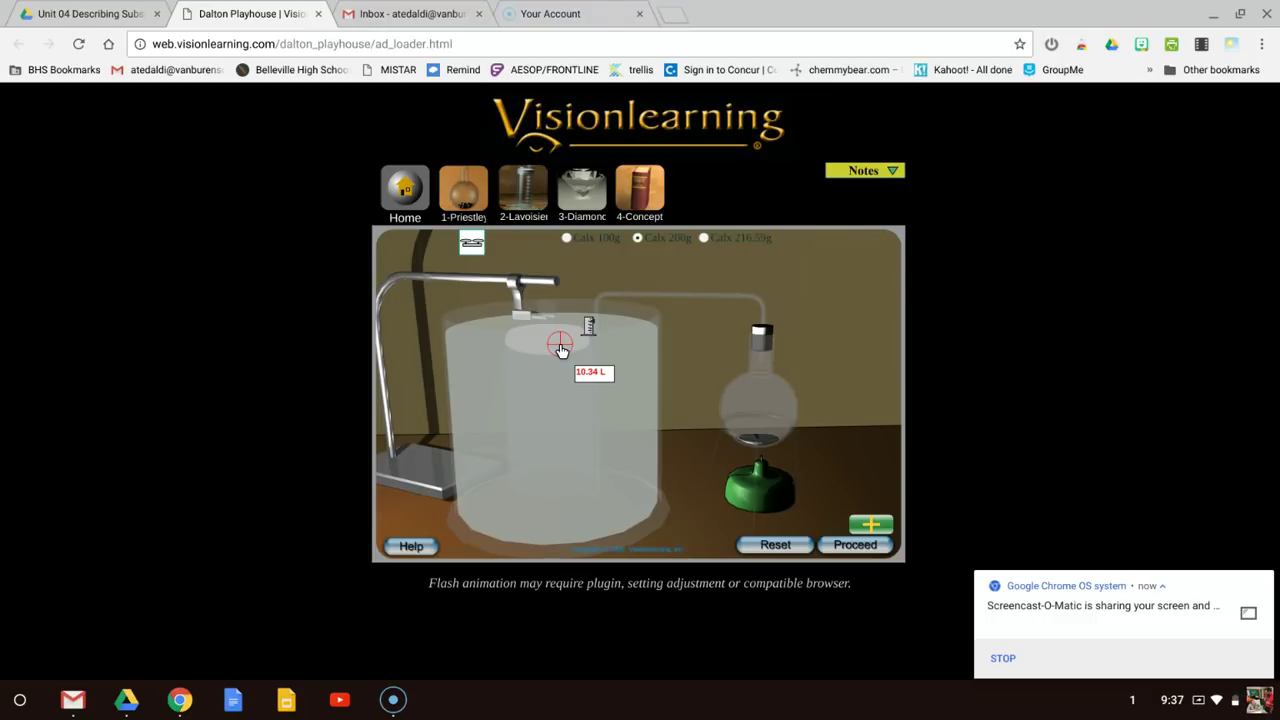
left_click_drag(560, 348, 560, 348)
left_click_drag(471, 242, 550, 348)
left_click_drag(425, 245, 565, 349)
left_click_drag(565, 349, 564, 350)
Load and heat the 216.59 g calx sample, then weigh the bell-jar gas at 16 g.
left_click(704, 238)
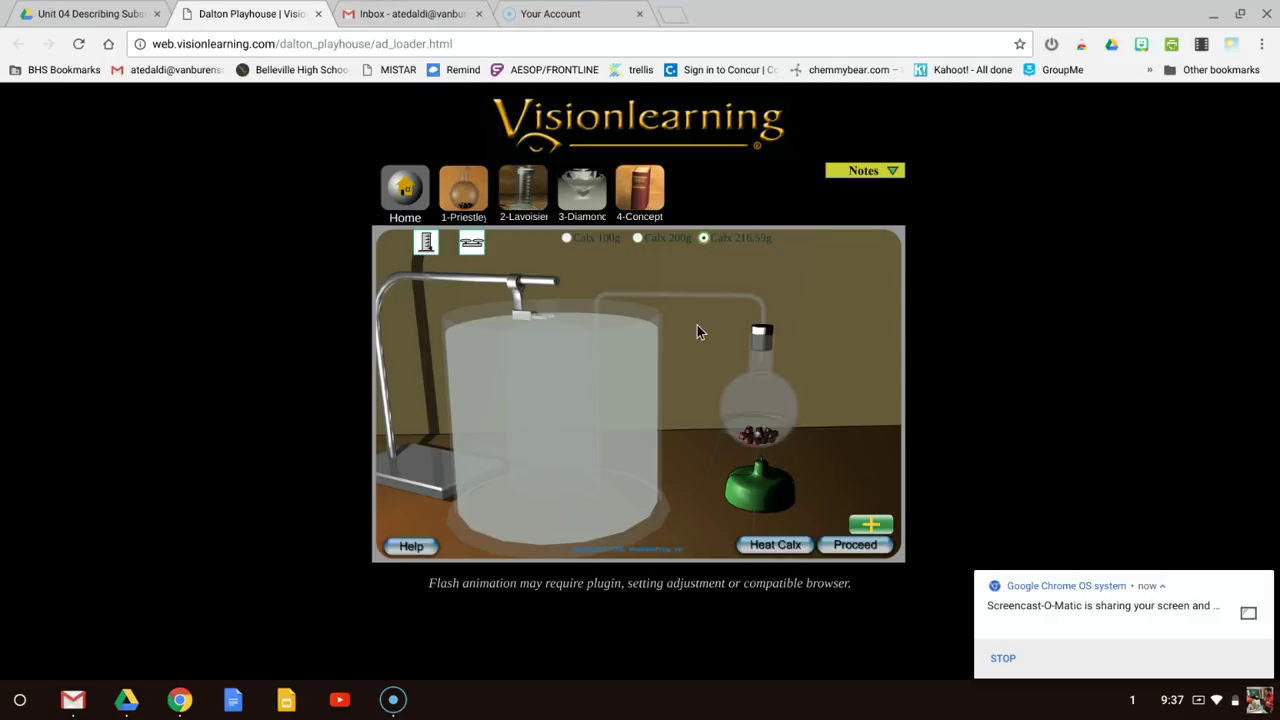
left_click(778, 548)
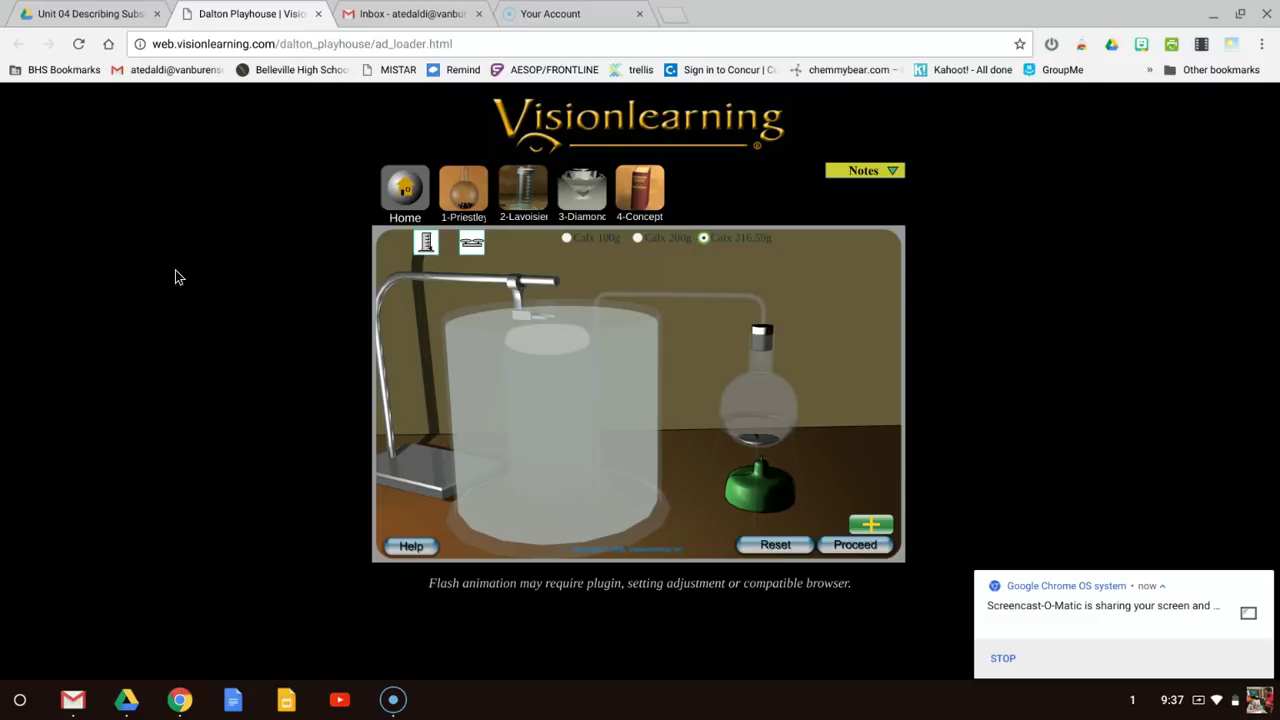
left_click_drag(471, 242, 528, 342)
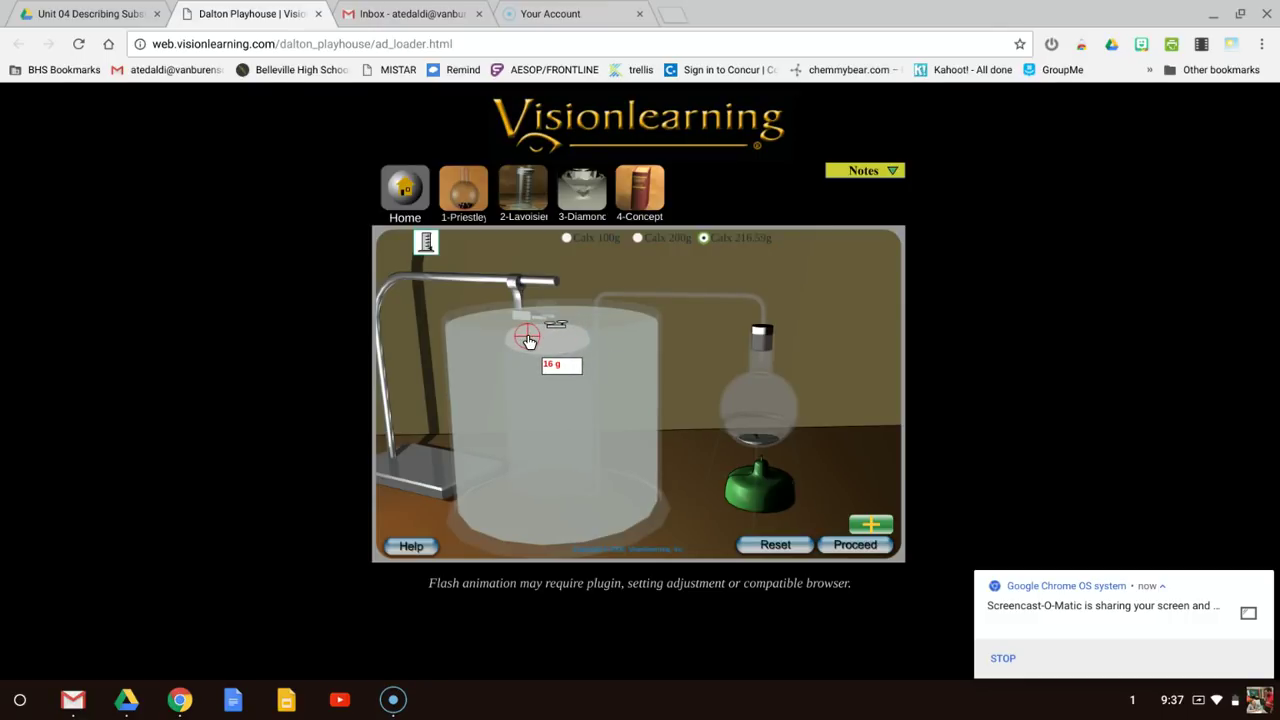
mouse_move(528, 341)
left_mouse_down()
mouse_move(567, 347)
mouse_move(530, 356)
mouse_move(549, 344)
left_mouse_up()
Weigh 200.59 g left in the flask and measure 11.21 L of gas in the bell jar.
left_click_drag(549, 344, 761, 445)
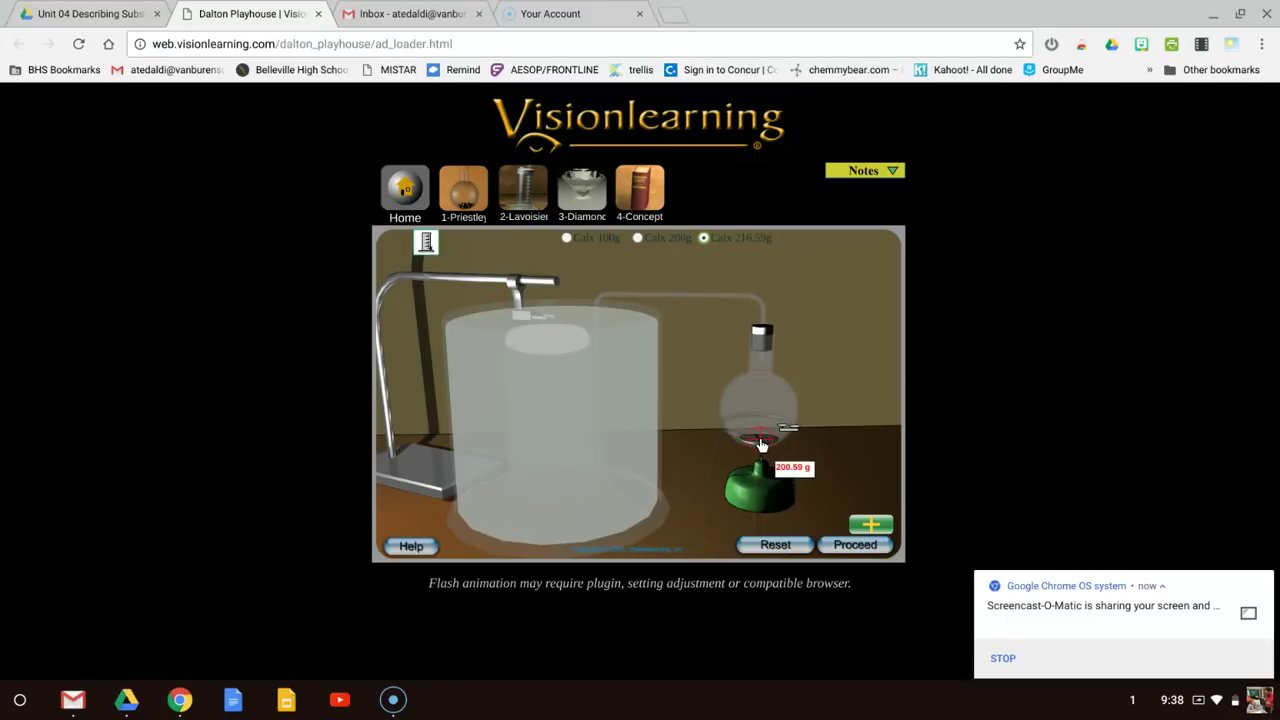
left_click_drag(761, 445, 553, 343)
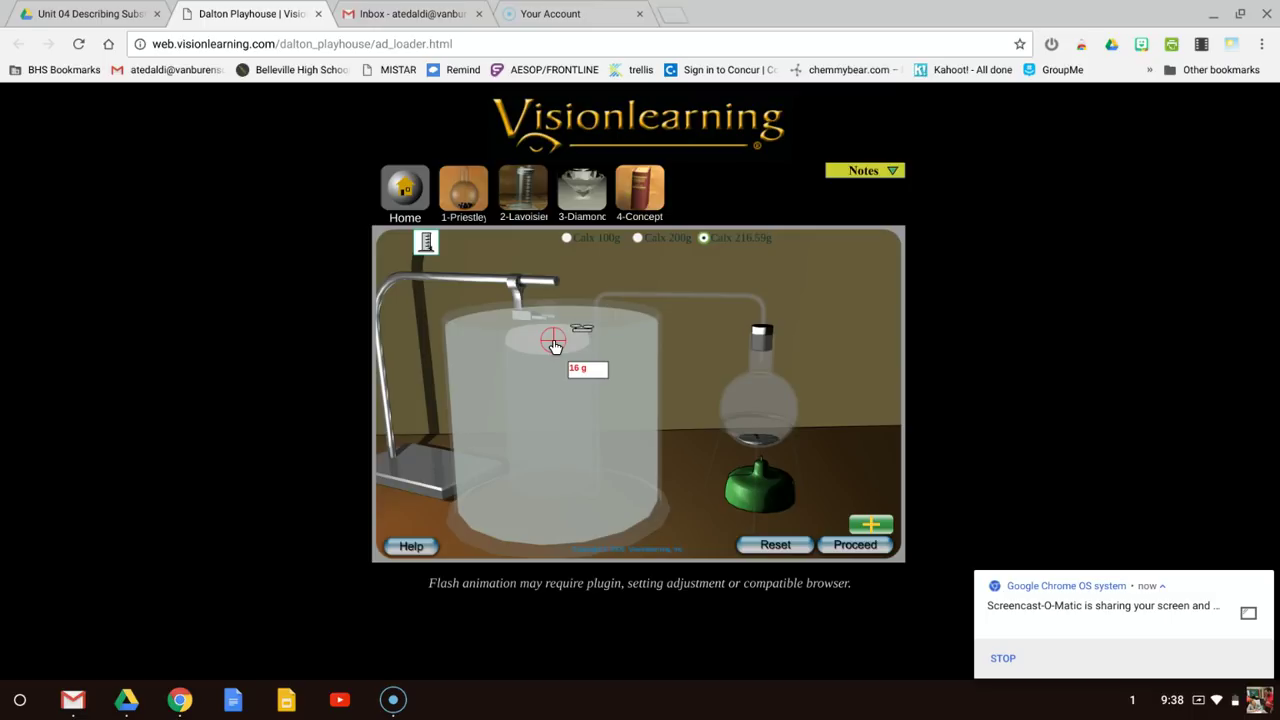
mouse_move(553, 343)
left_mouse_down()
mouse_move(750, 430)
mouse_move(530, 336)
mouse_move(516, 366)
mouse_move(556, 338)
left_mouse_up()
left_click_drag(425, 240, 551, 344)
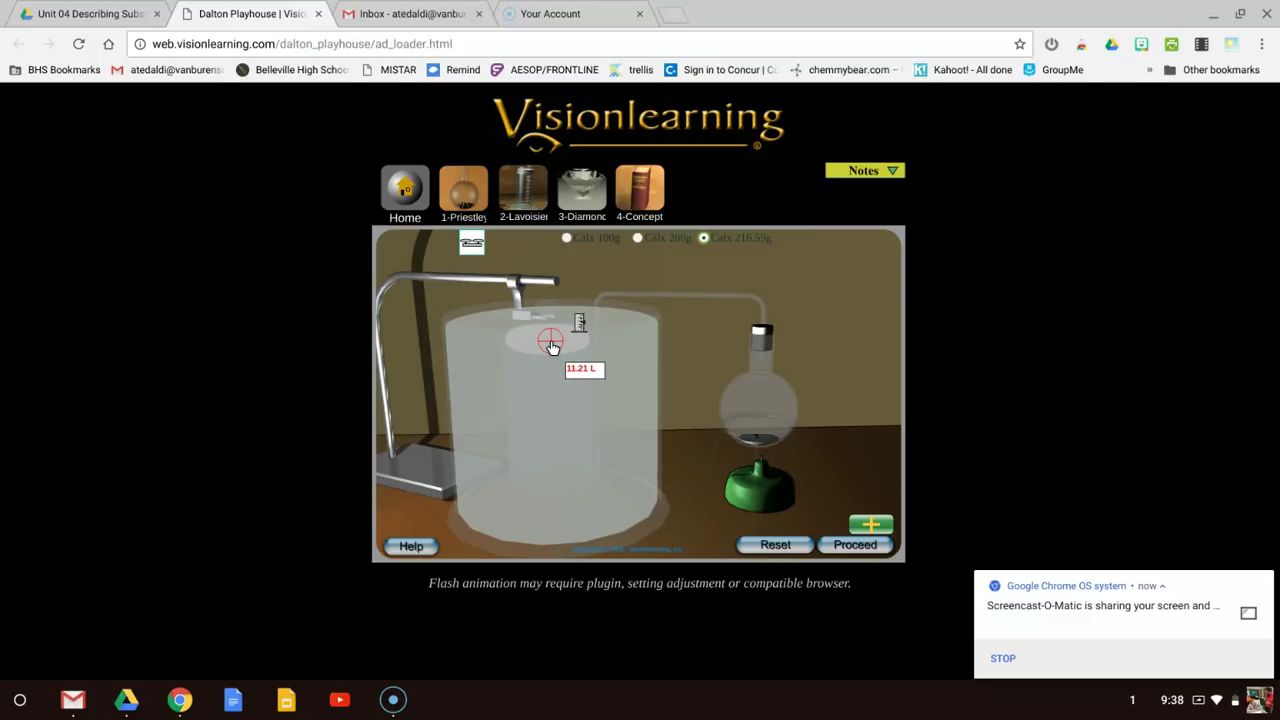
mouse_move(551, 346)
left_mouse_down()
mouse_move(560, 351)
mouse_move(526, 355)
mouse_move(559, 340)
left_mouse_up()
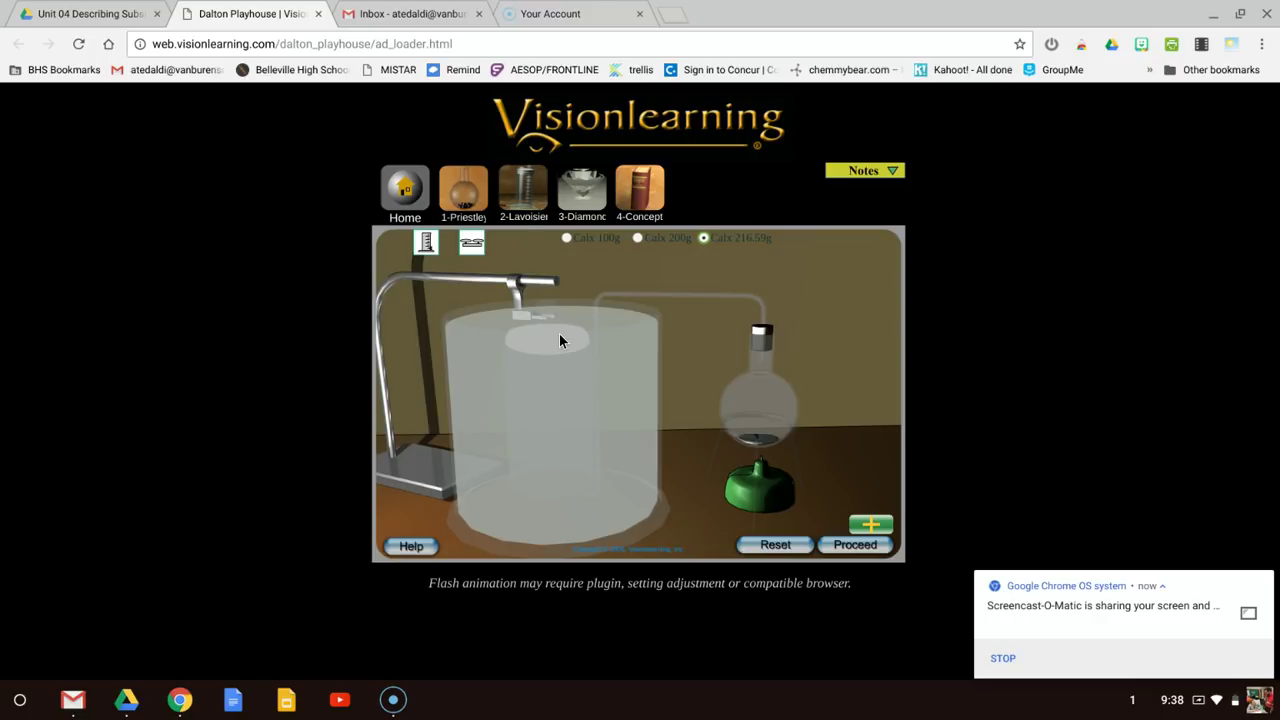
Place the balance under the flask, then just beneath the faucet; both read 0 g.
left_click_drag(485, 250, 292, 484)
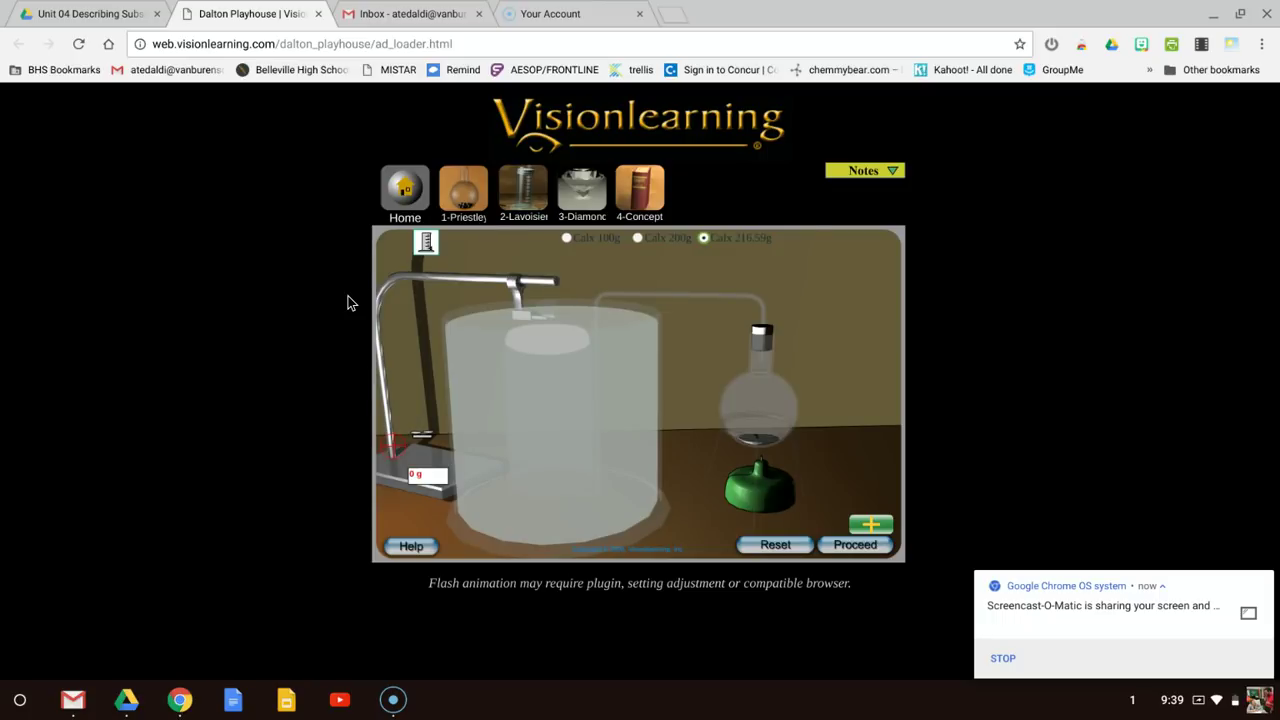
left_click_drag(421, 434, 518, 290)
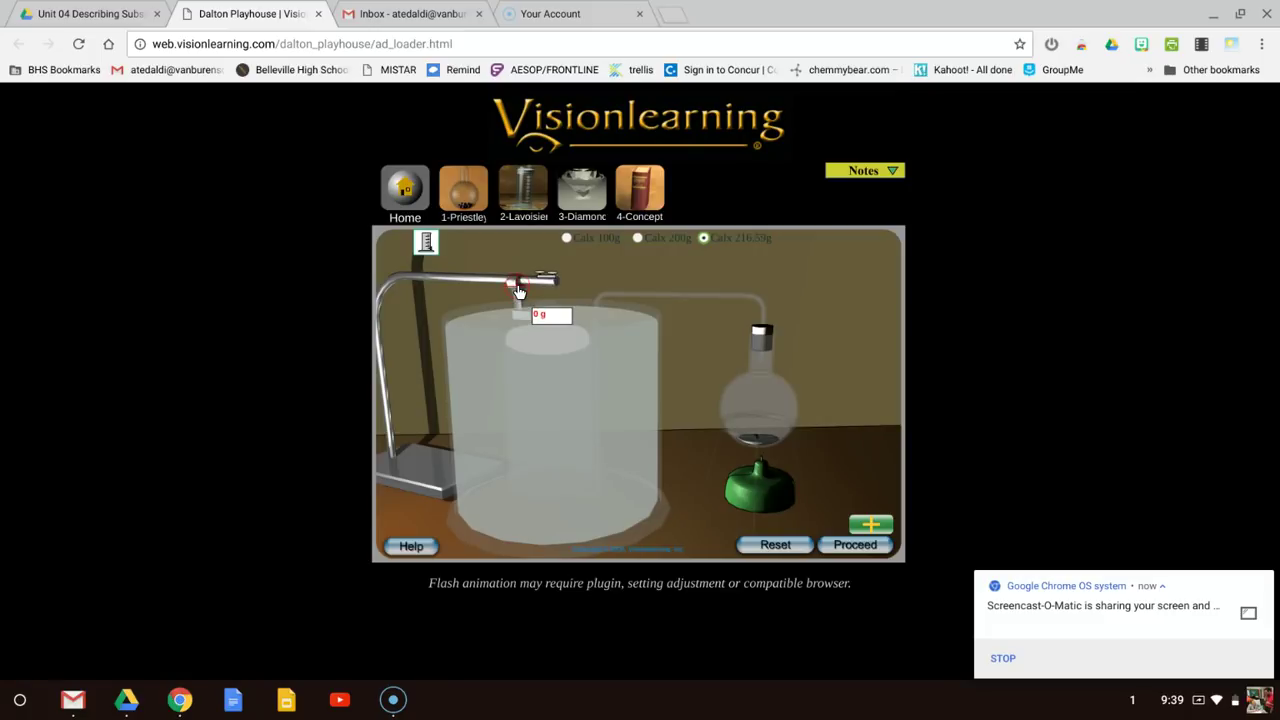